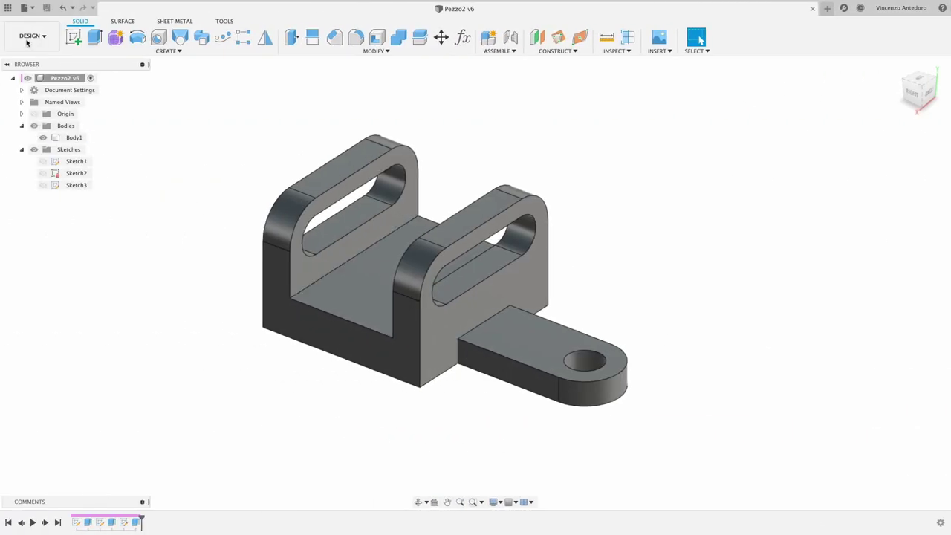
# Open the workspace list to find the Drawing From Design option.
pyautogui.click(32, 38)
pyautogui.moveTo(25, 147)
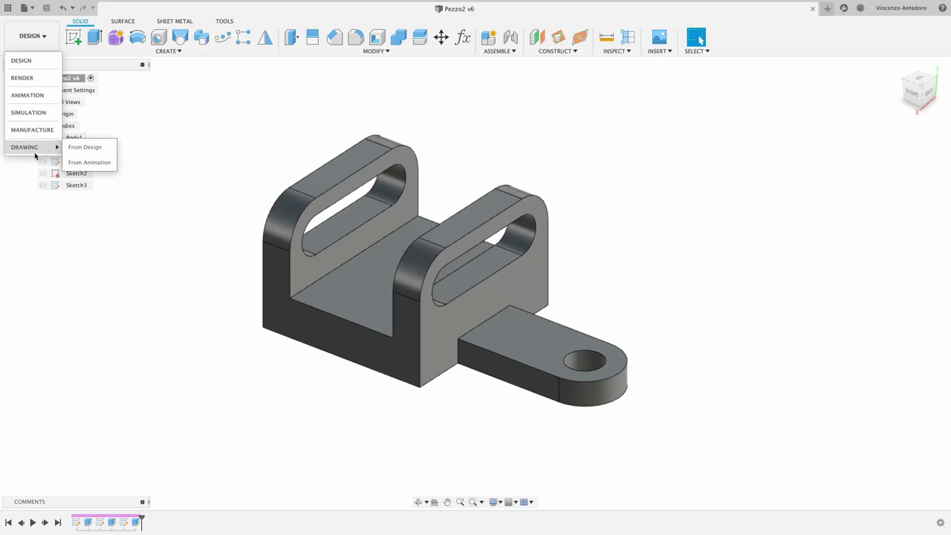
# Create a drawing from the Pezzo2 design on an A3 (420 x 297 mm) sheet.
pyautogui.click(82, 151)
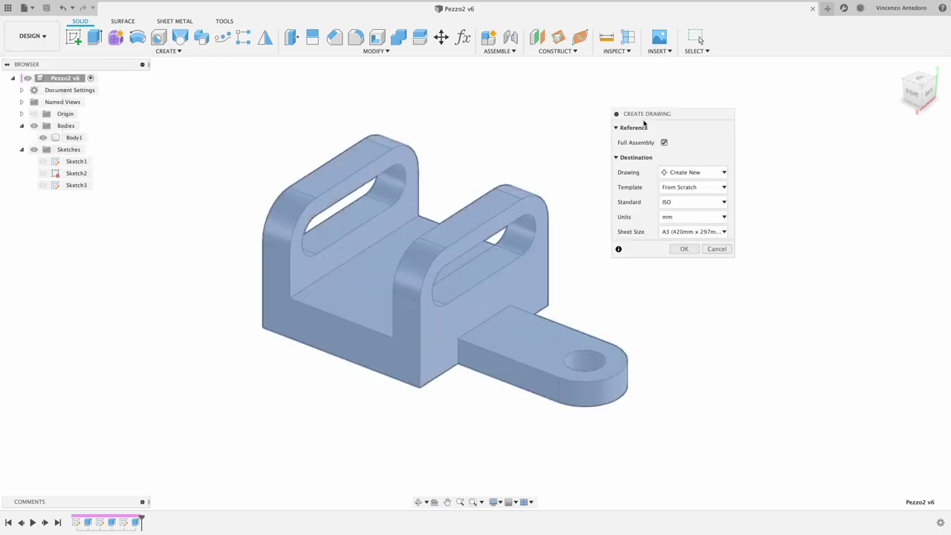
pyautogui.moveTo(638, 118); pyautogui.dragTo(684, 113)
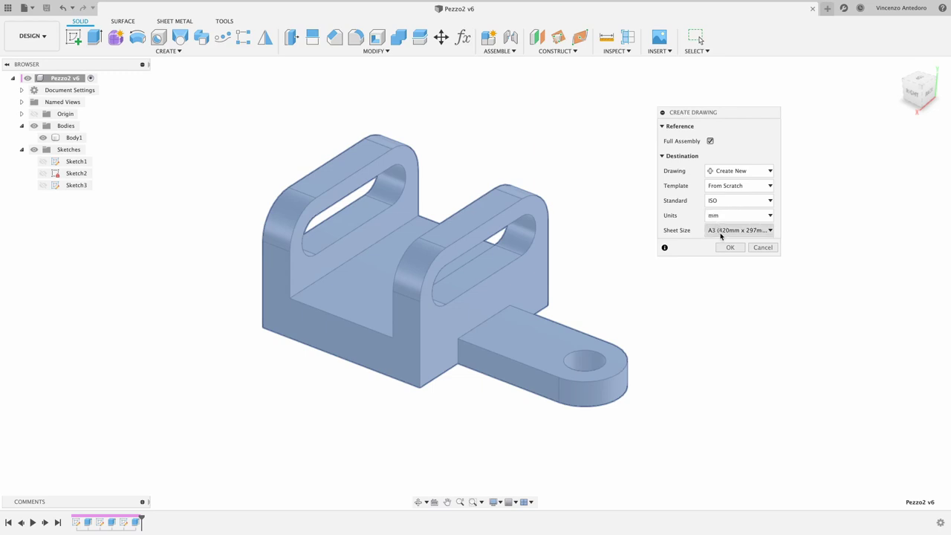
pyautogui.click(768, 233)
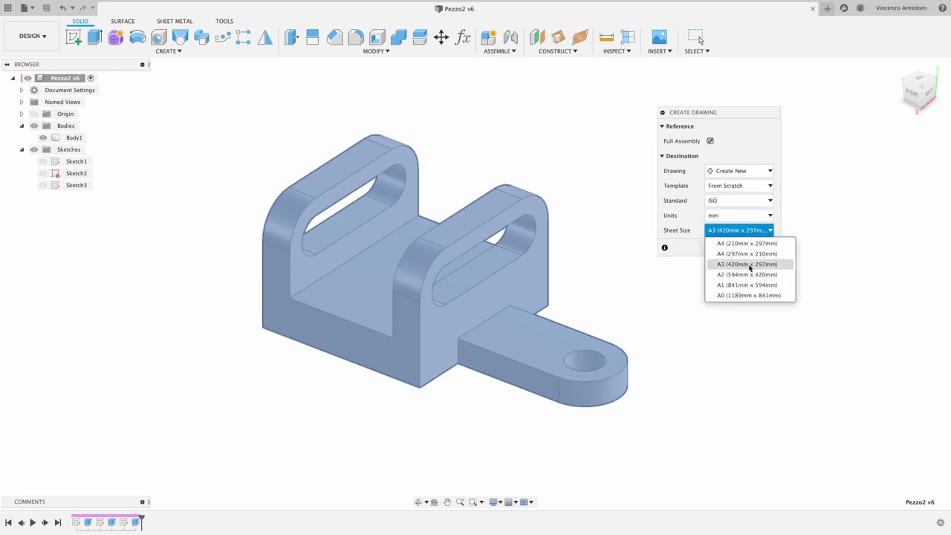
pyautogui.click(747, 264)
pyautogui.click(729, 247)
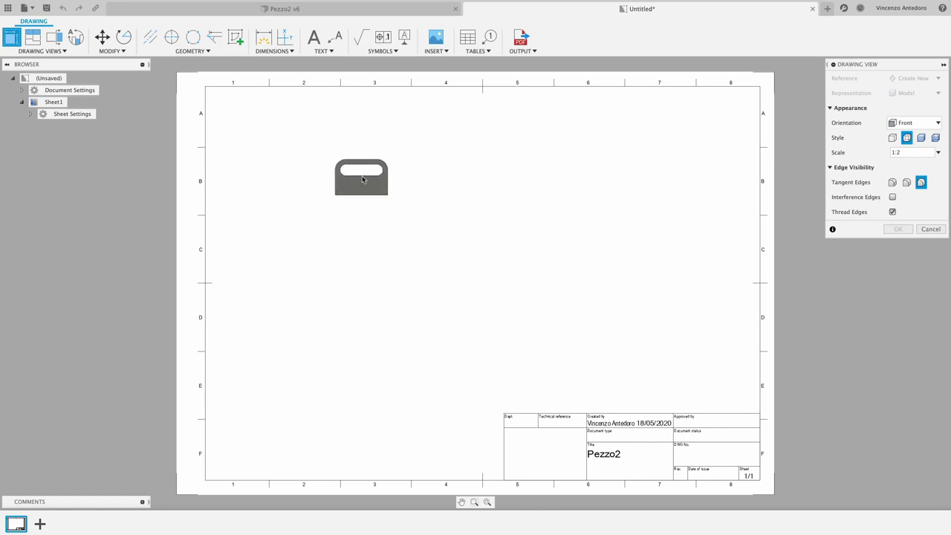
# Set the base view to 1:1 scale with Left orientation.
pyautogui.click(937, 155)
pyautogui.click(907, 175)
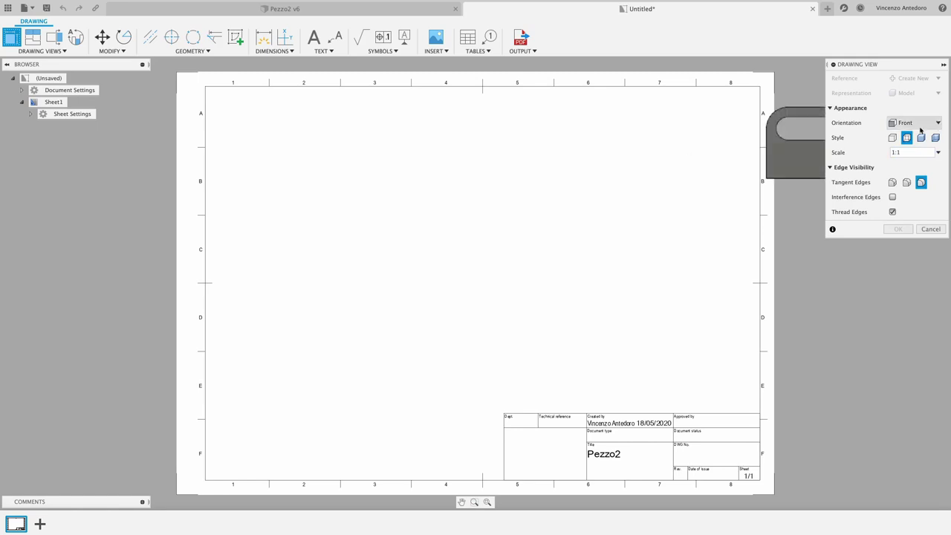
pyautogui.click(937, 124)
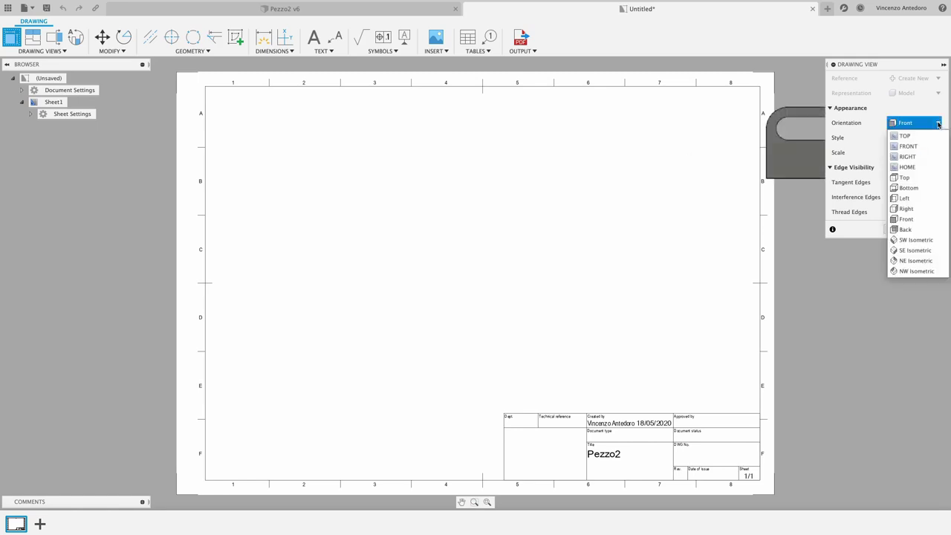
pyautogui.click(905, 198)
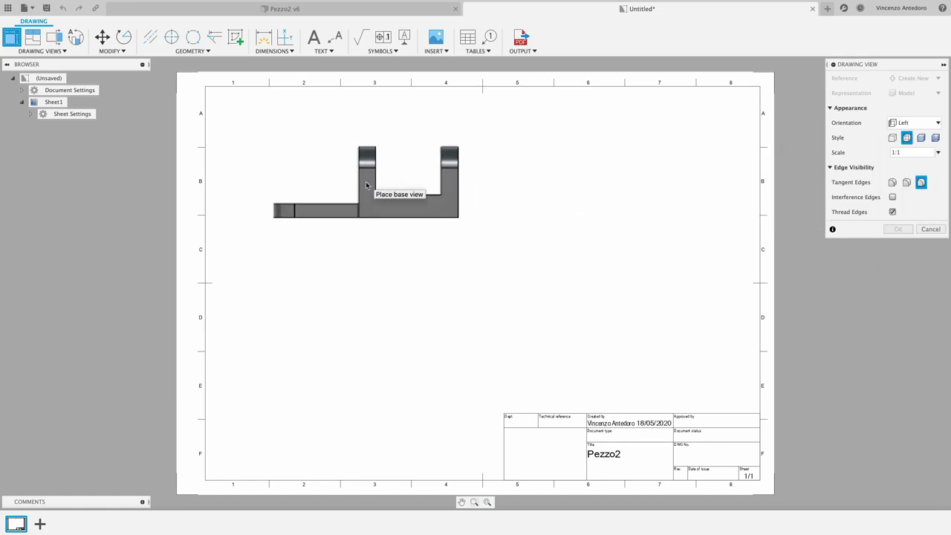
# Place the base view at the sheet's top-left and confirm it.
pyautogui.click(365, 185)
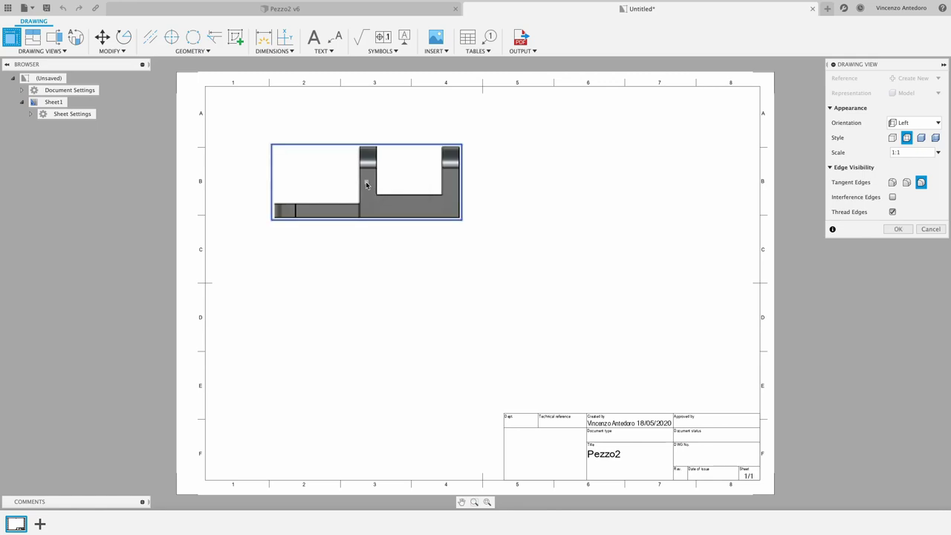
pyautogui.rightClick(367, 208)
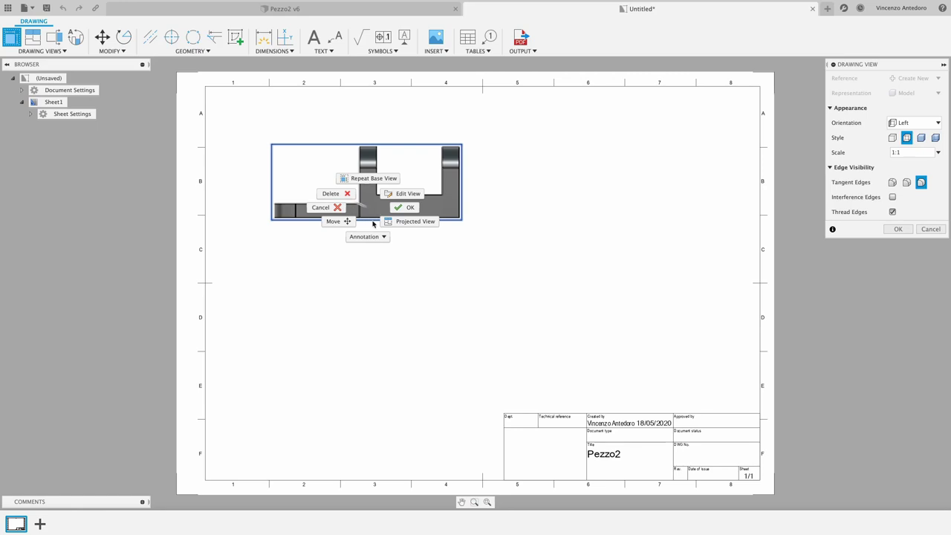
pyautogui.click(425, 222)
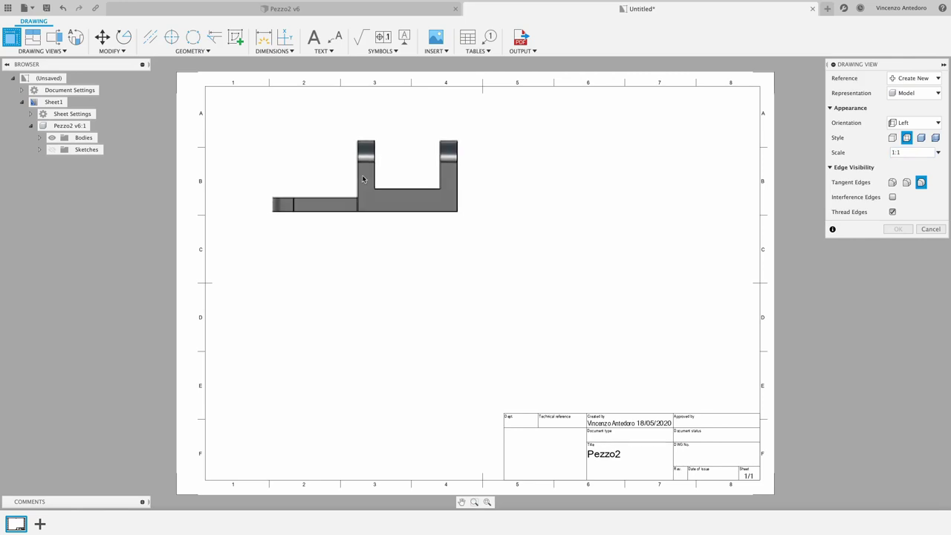
pyautogui.click(362, 178)
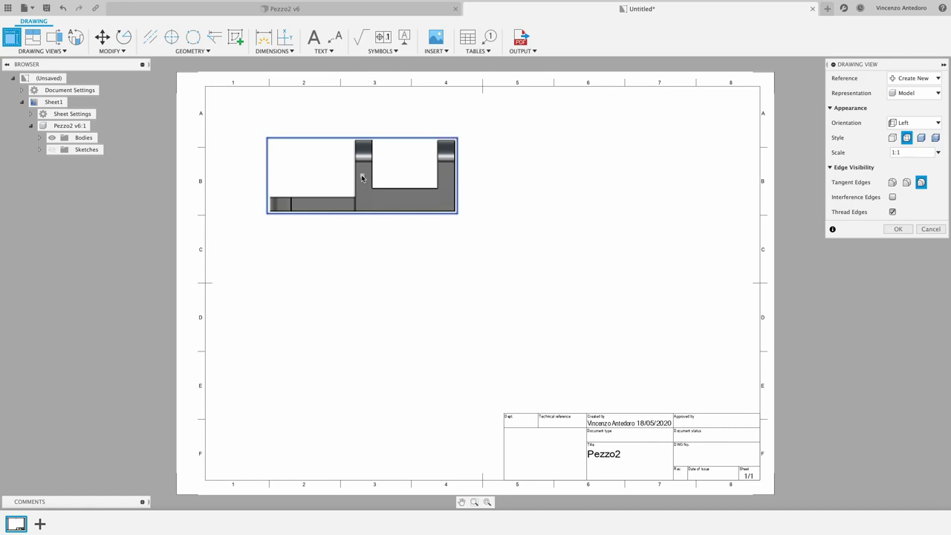
pyautogui.rightClick(362, 179)
pyautogui.click(409, 181)
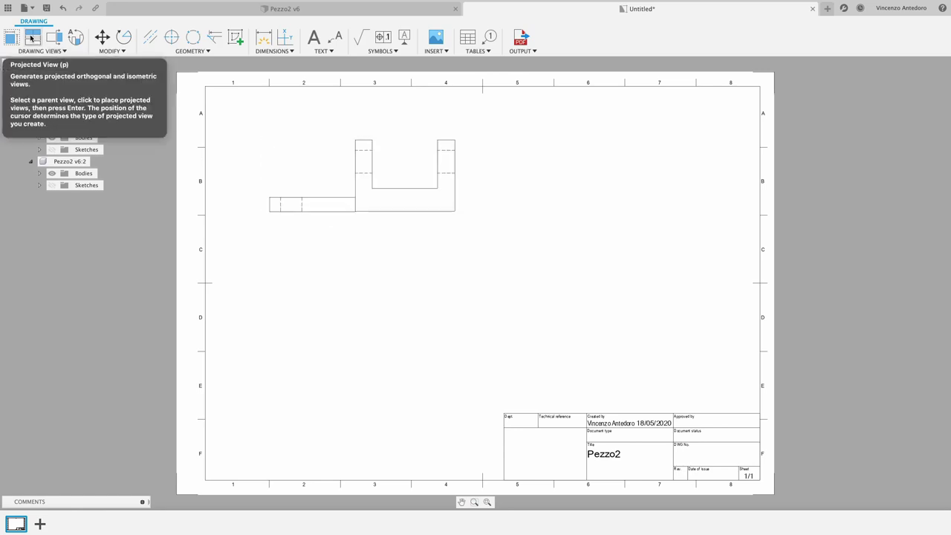
# Project two views from the base view, one below it and one to its right.
pyautogui.click(31, 37)
pyautogui.click(378, 210)
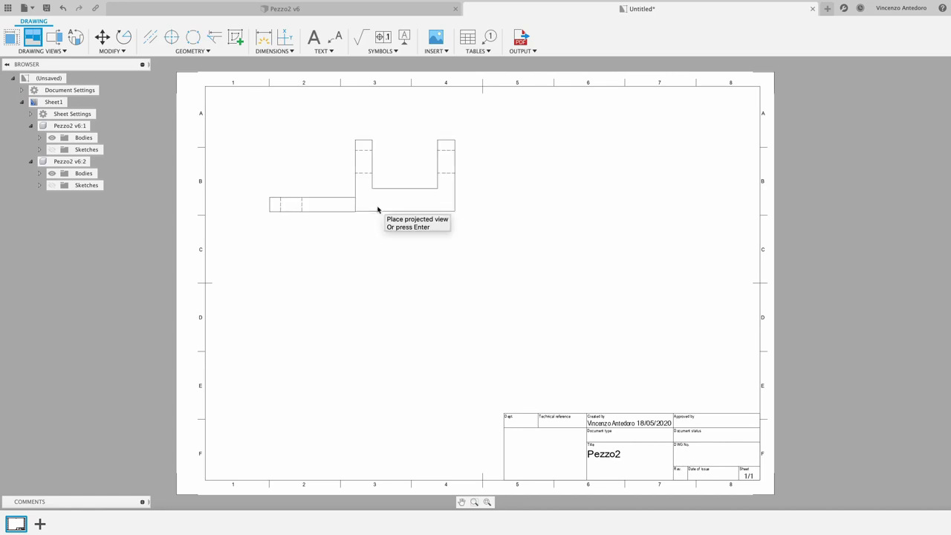
pyautogui.click(387, 318)
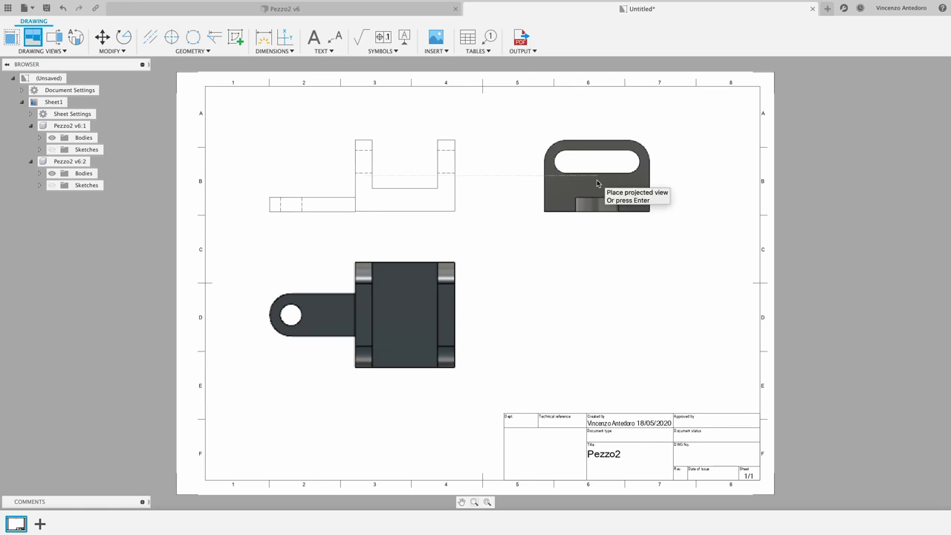
pyautogui.click(597, 183)
pyautogui.rightClick(597, 182)
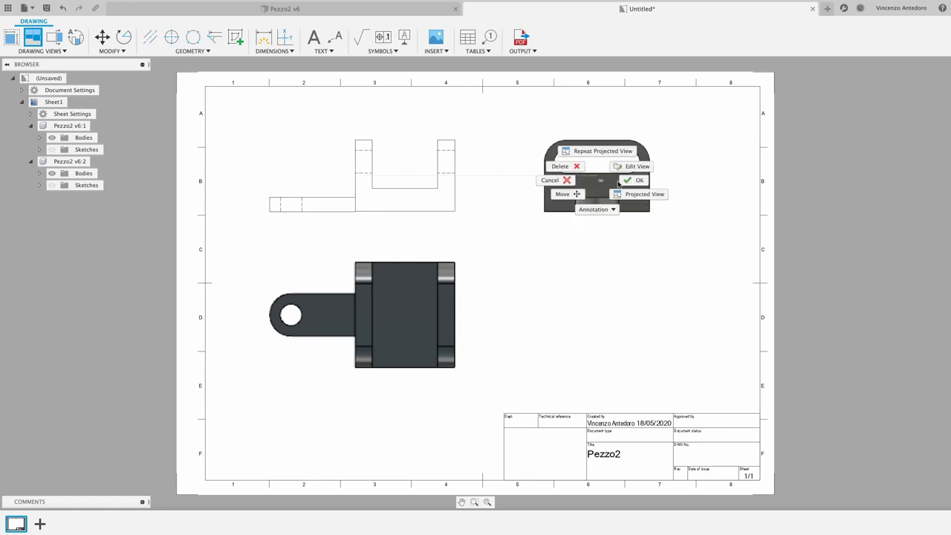
pyautogui.click(637, 181)
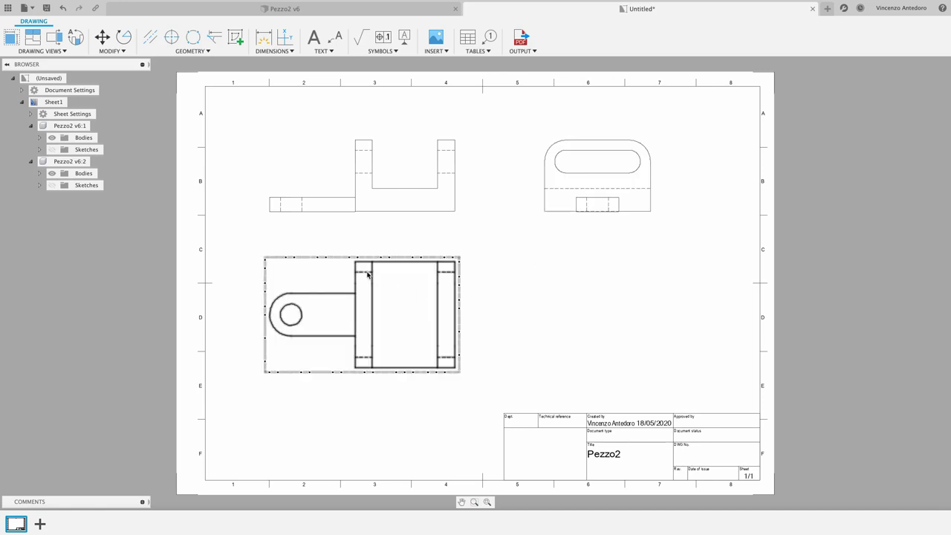
# Set the lower view's style to Visible Edges, removing its dashed hidden lines.
pyautogui.doubleClick(414, 293)
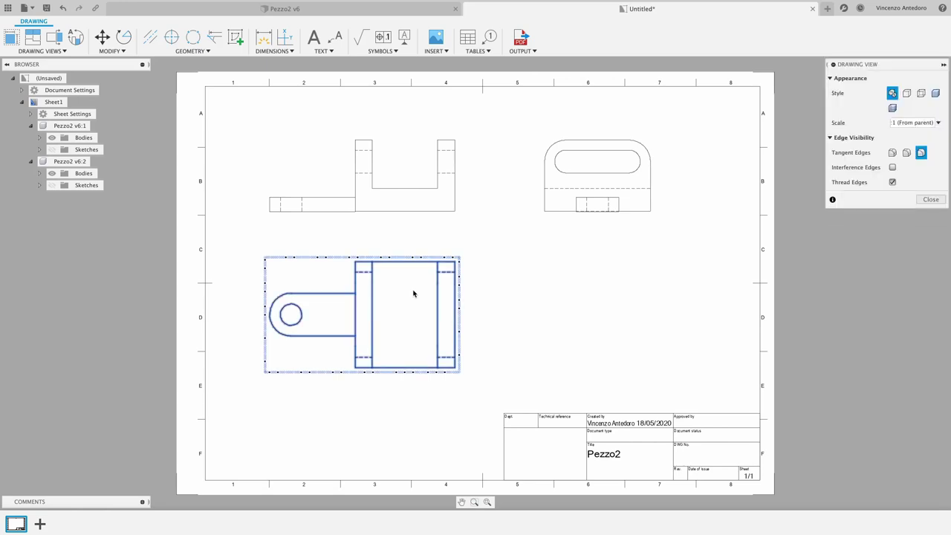
pyautogui.click(907, 93)
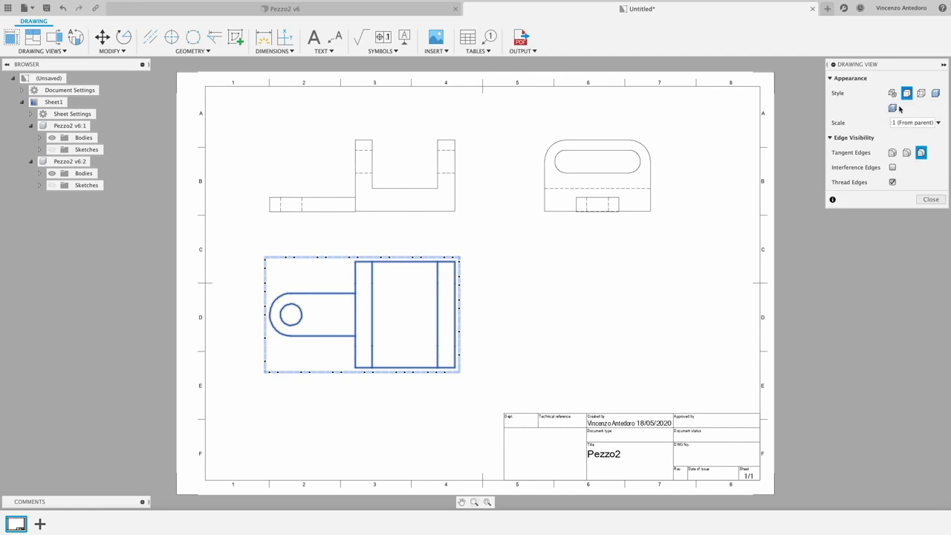
pyautogui.click(932, 200)
# Set the right-hand view's style to Visible Edges as well.
pyautogui.click(606, 203)
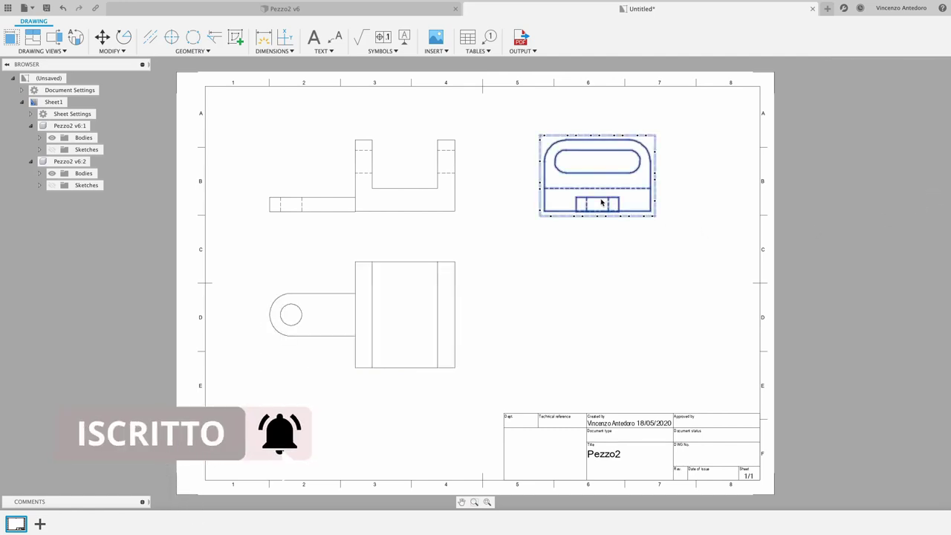
pyautogui.doubleClick(602, 202)
pyautogui.click(906, 93)
pyautogui.click(930, 200)
pyautogui.click(312, 187)
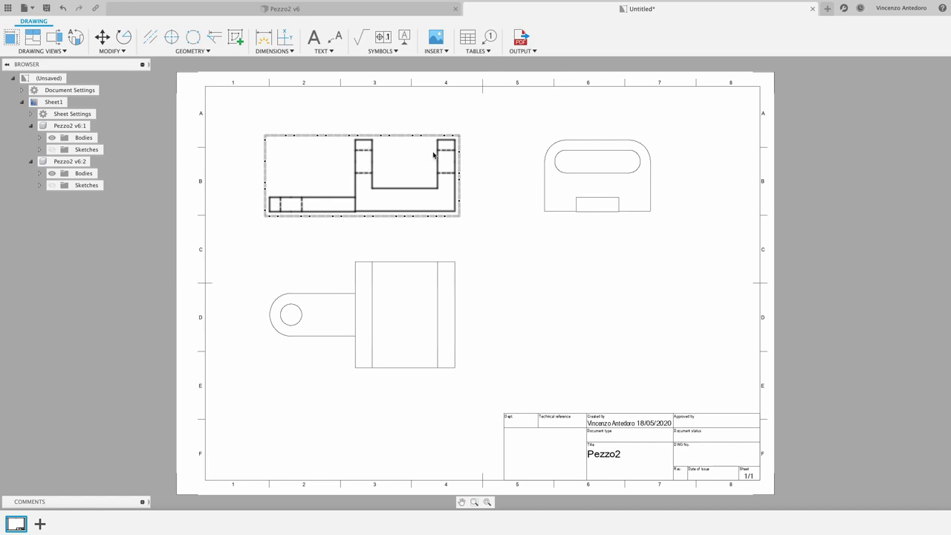
pyautogui.click(483, 206)
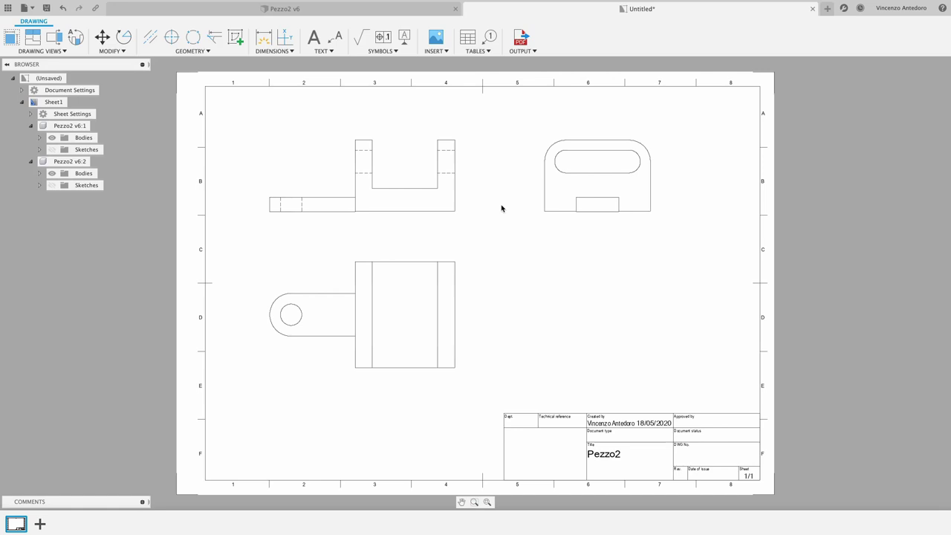
# Add centre marks to both slot ends in the right view and the lower view's hole.
pyautogui.click(172, 38)
pyautogui.click(556, 161)
pyautogui.click(636, 159)
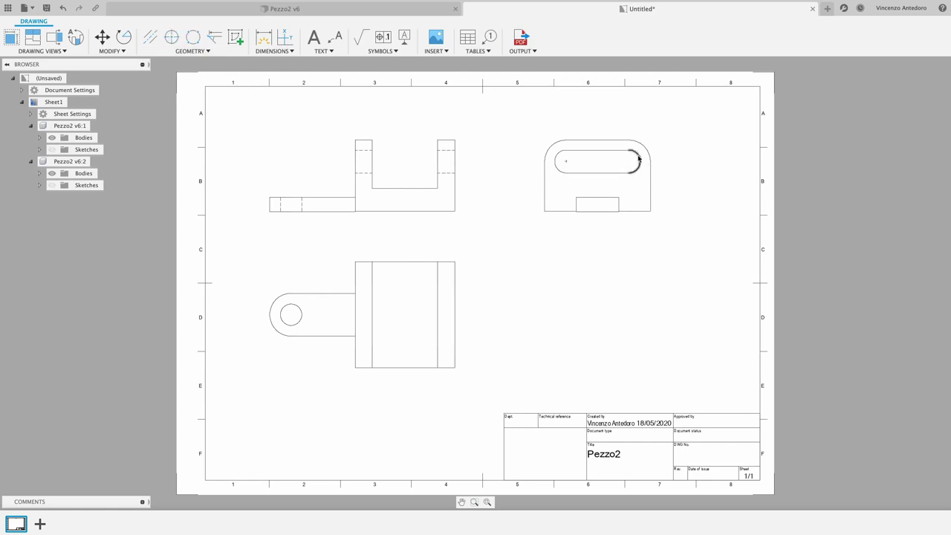
pyautogui.click(301, 312)
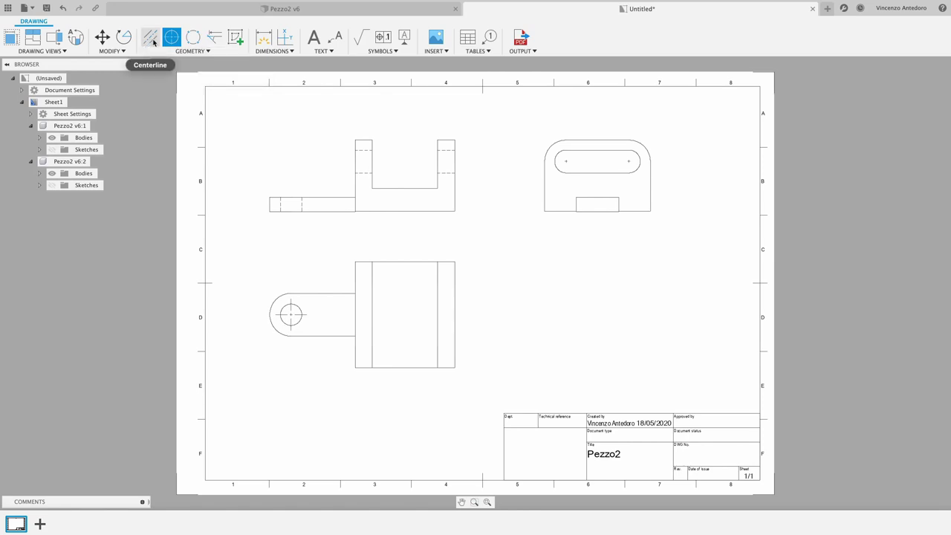
# Draw centerlines between the hidden-edge pairs in the upper view.
pyautogui.click(153, 41)
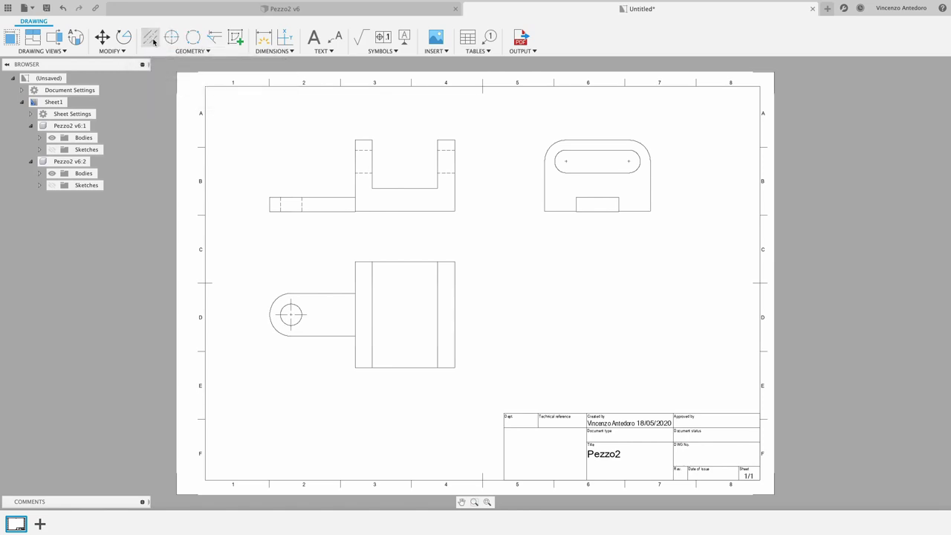
pyautogui.click(280, 207)
pyautogui.click(363, 150)
pyautogui.click(364, 174)
pyautogui.click(445, 150)
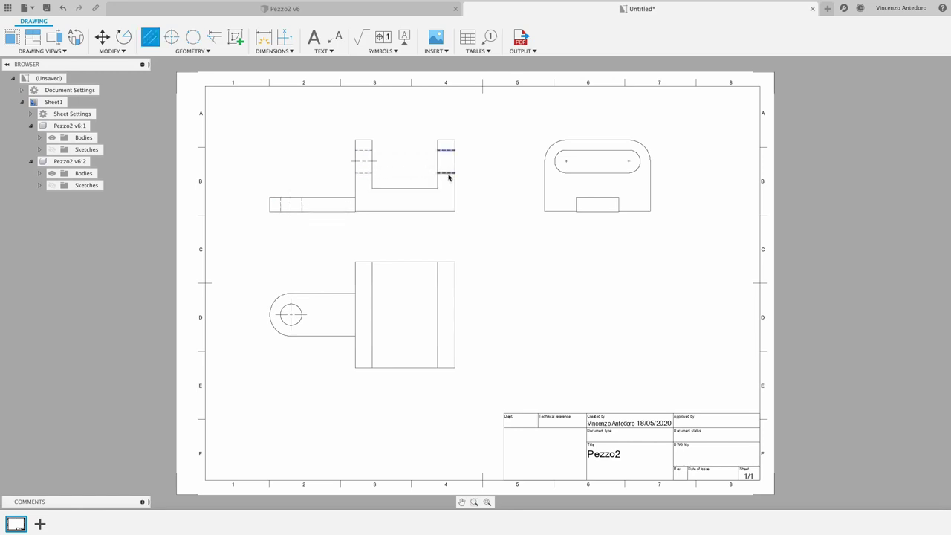
pyautogui.click(448, 174)
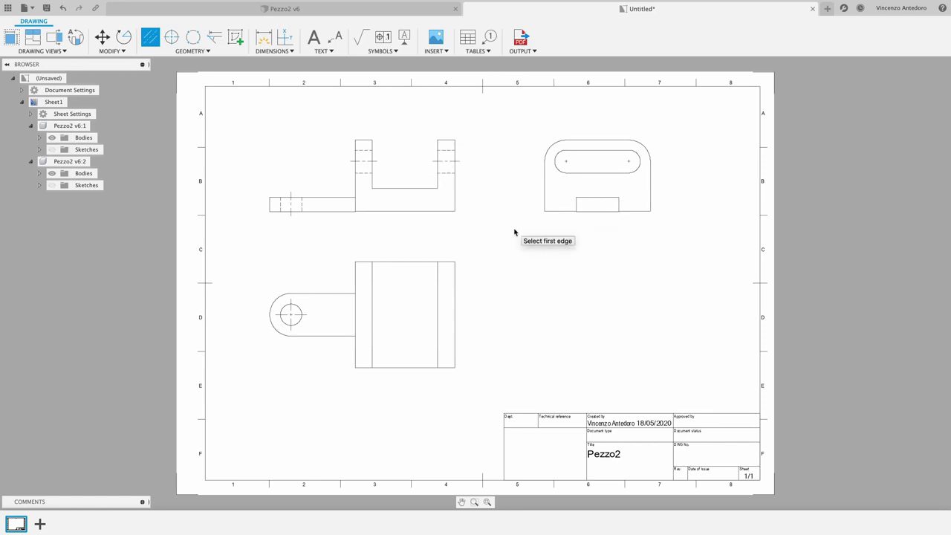
pyautogui.press('Escape')
# Draw a vertical centerline through the small rectangle in the right-hand view.
pyautogui.click(599, 197)
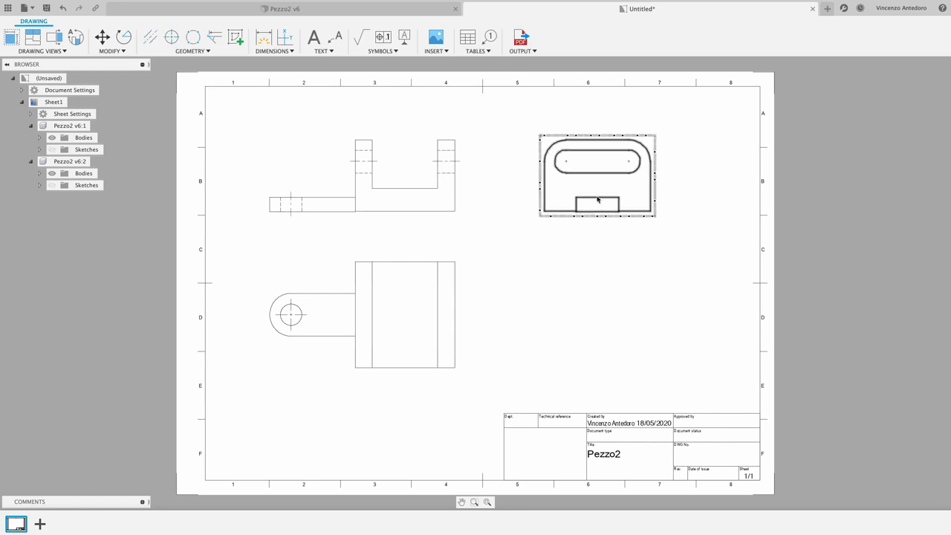
pyautogui.press('Return')
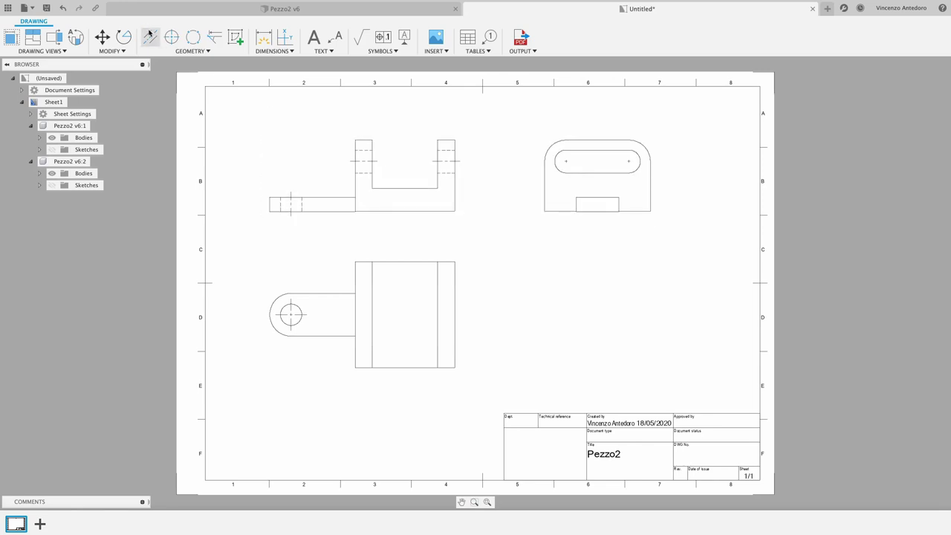
pyautogui.click(575, 207)
pyautogui.click(618, 205)
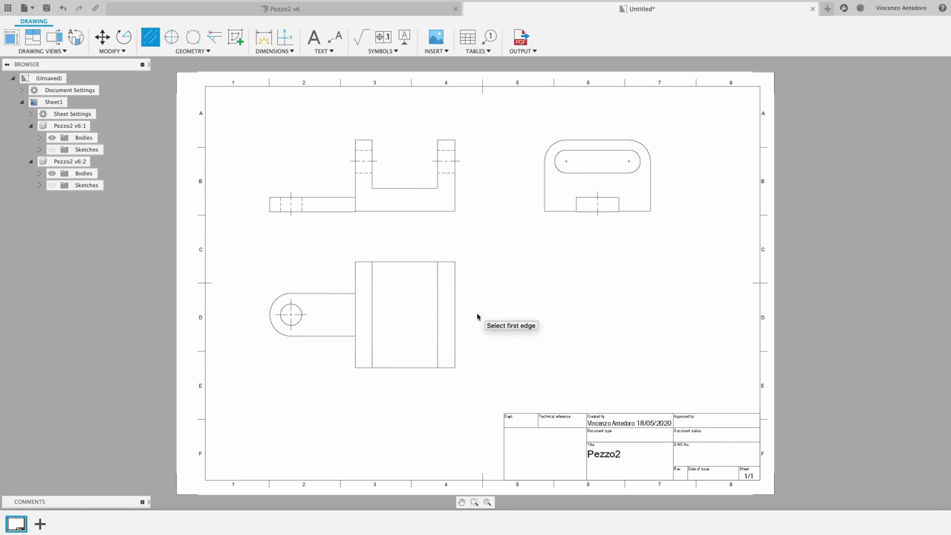
pyautogui.press('Escape')
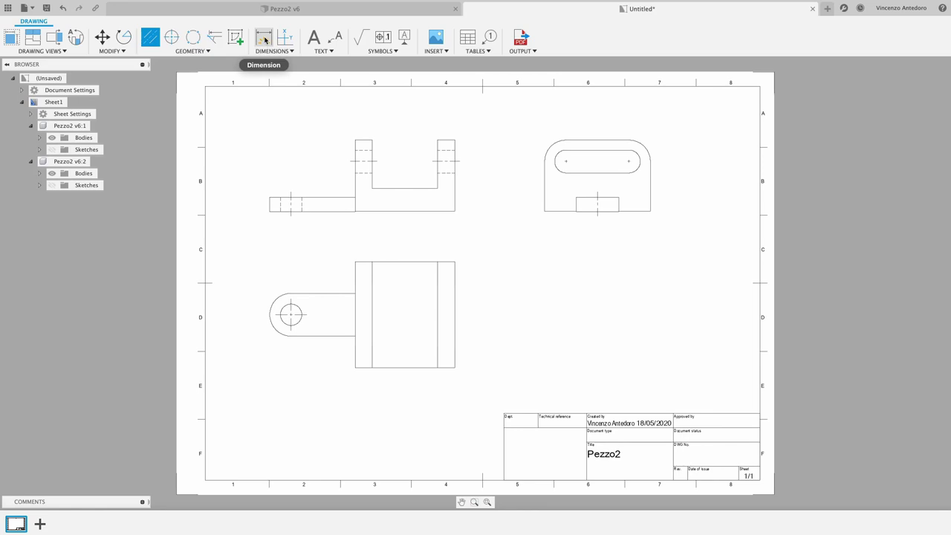
# Dimension the lower view's 70 width below it.
pyautogui.click(264, 39)
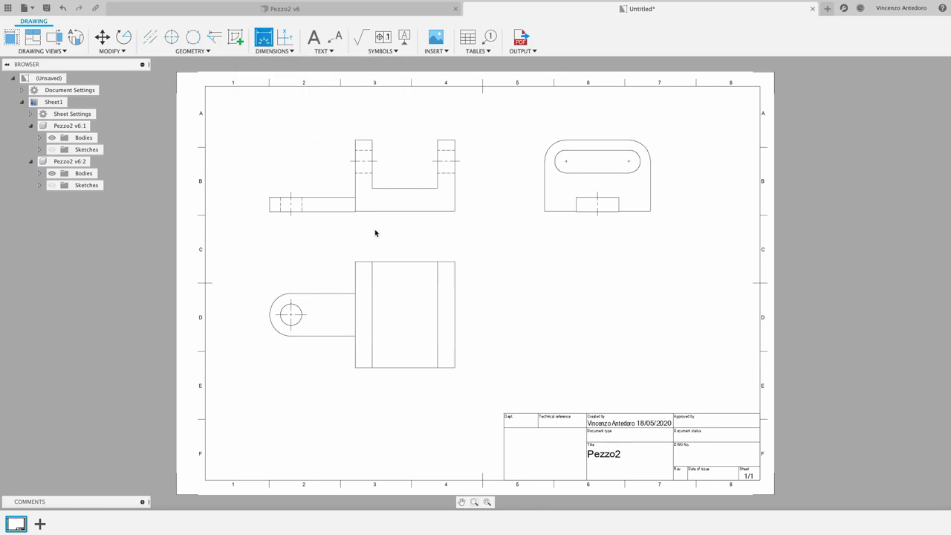
pyautogui.click(455, 367)
pyautogui.click(355, 367)
pyautogui.click(381, 382)
pyautogui.click(406, 413)
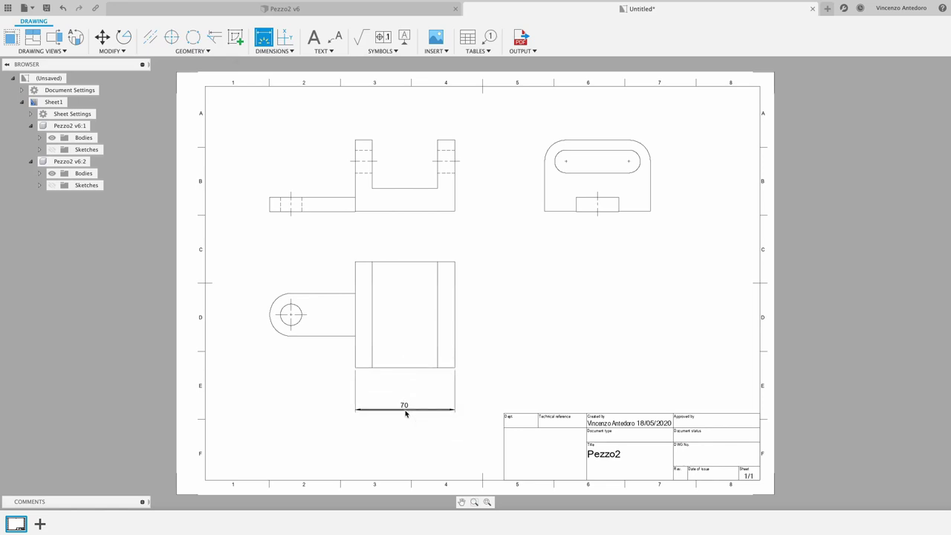
pyautogui.rightClick(406, 413)
pyautogui.click(445, 411)
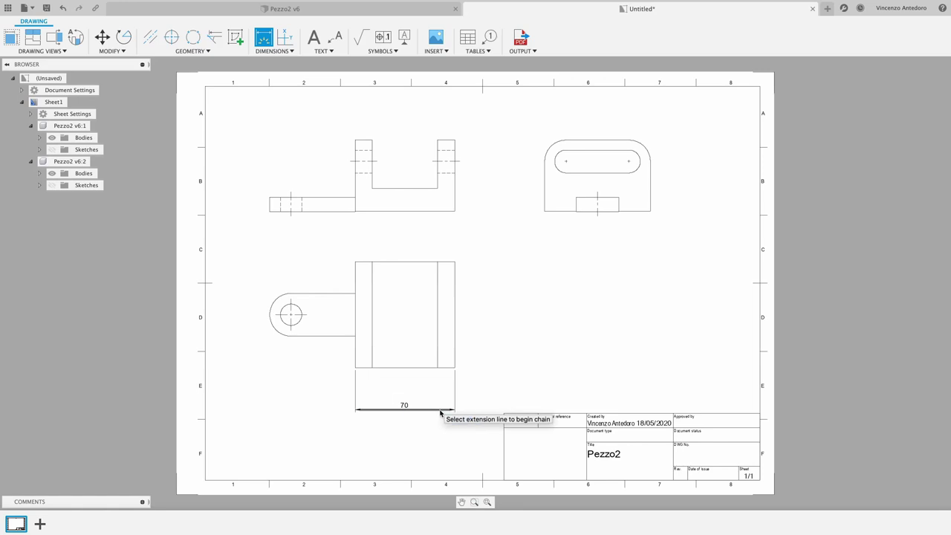
# Add the 74 height to the right of the lower view.
pyautogui.press('d')
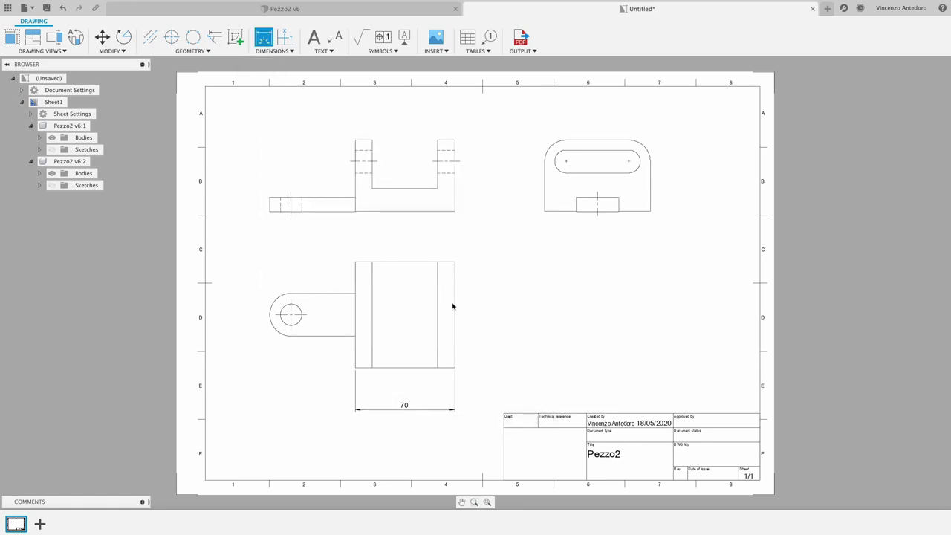
pyautogui.click(455, 263)
pyautogui.click(455, 367)
pyautogui.click(498, 330)
pyautogui.rightClick(499, 327)
pyautogui.press('Escape')
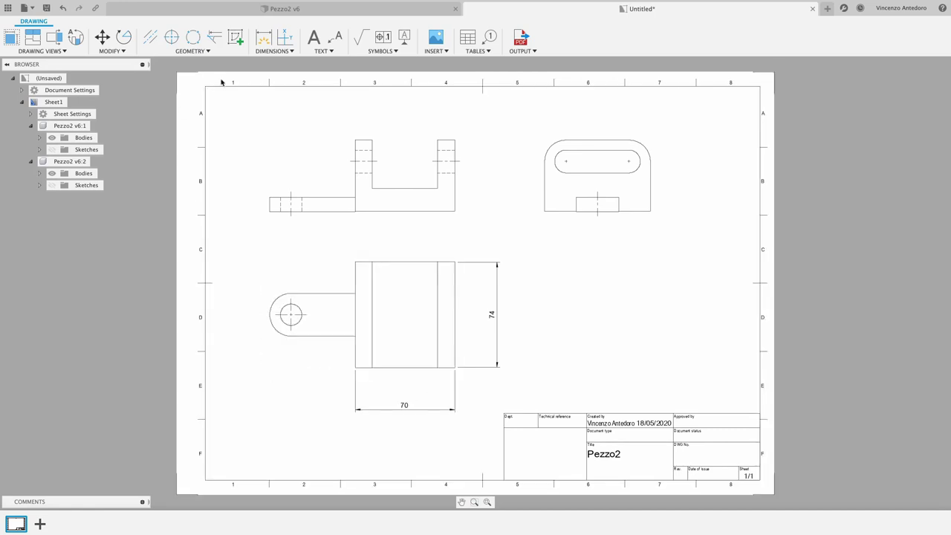
# Add the 35 vertical height to the right of the upper view.
pyautogui.click(265, 37)
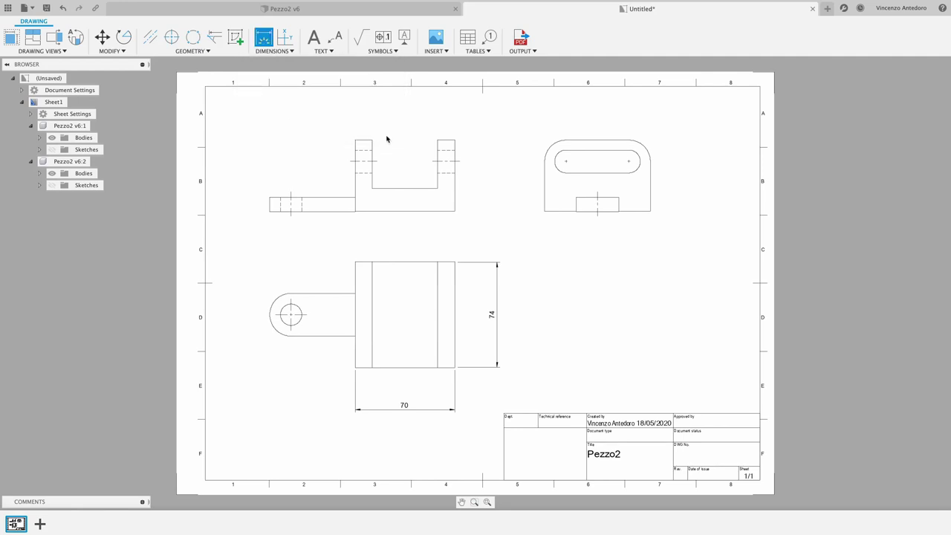
pyautogui.click(460, 162)
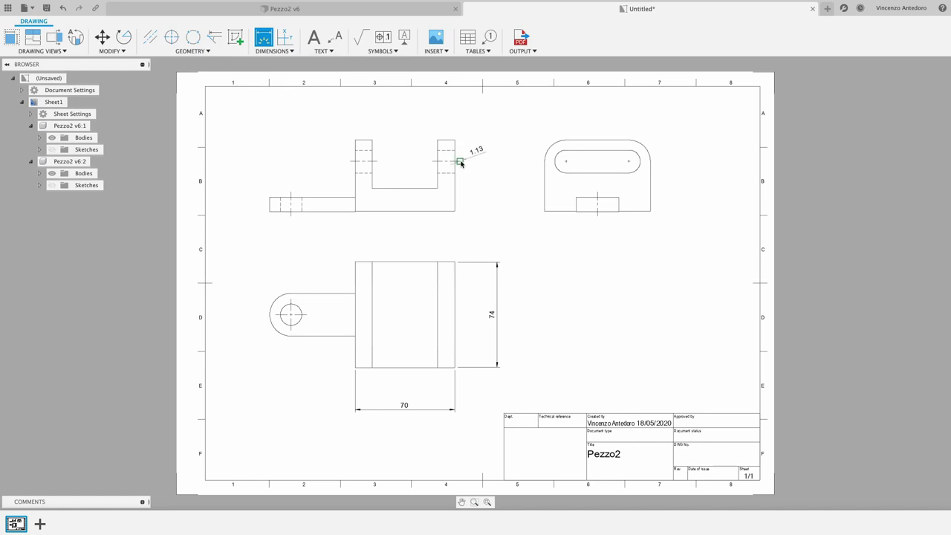
pyautogui.click(455, 211)
pyautogui.click(490, 169)
pyautogui.click(494, 159)
# Dimension the 45 horizontal distance from the hole centre in the lower view.
pyautogui.click(291, 315)
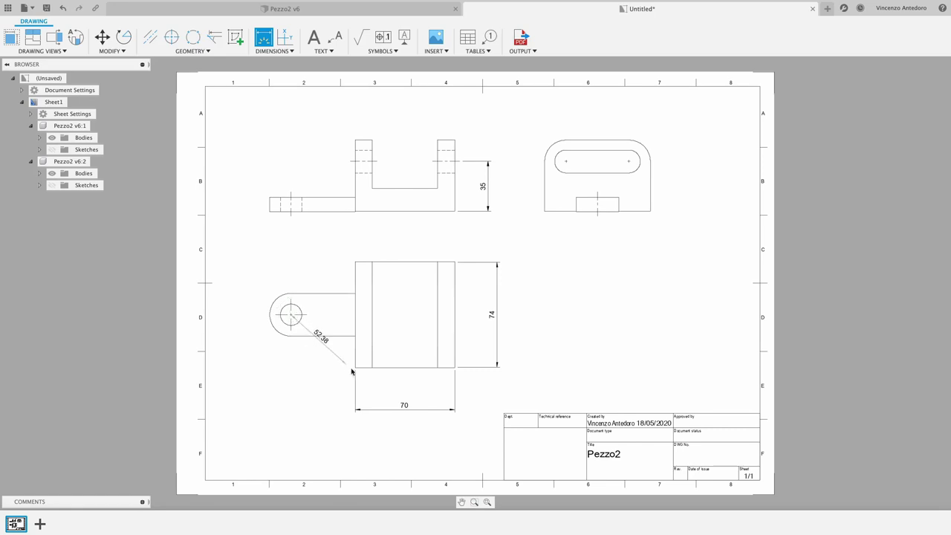
pyautogui.click(355, 368)
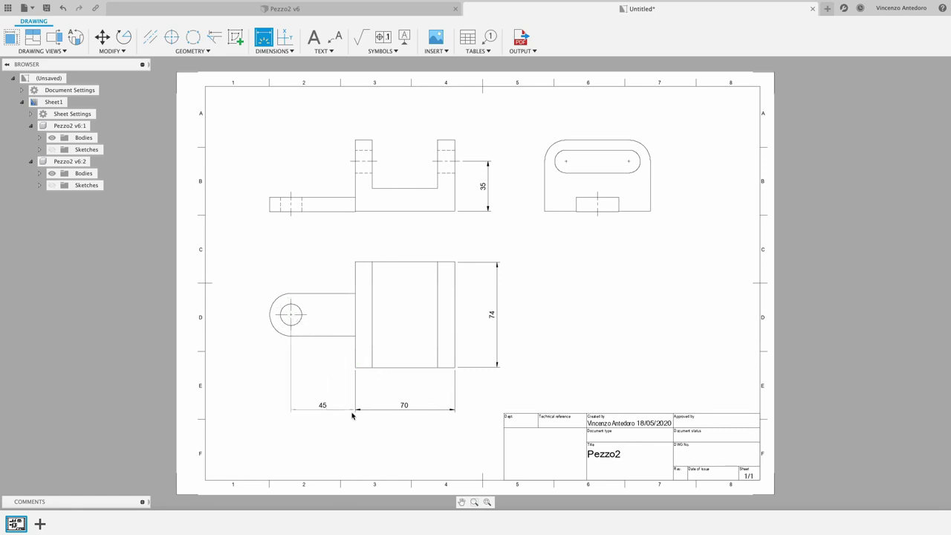
pyautogui.rightClick(352, 414)
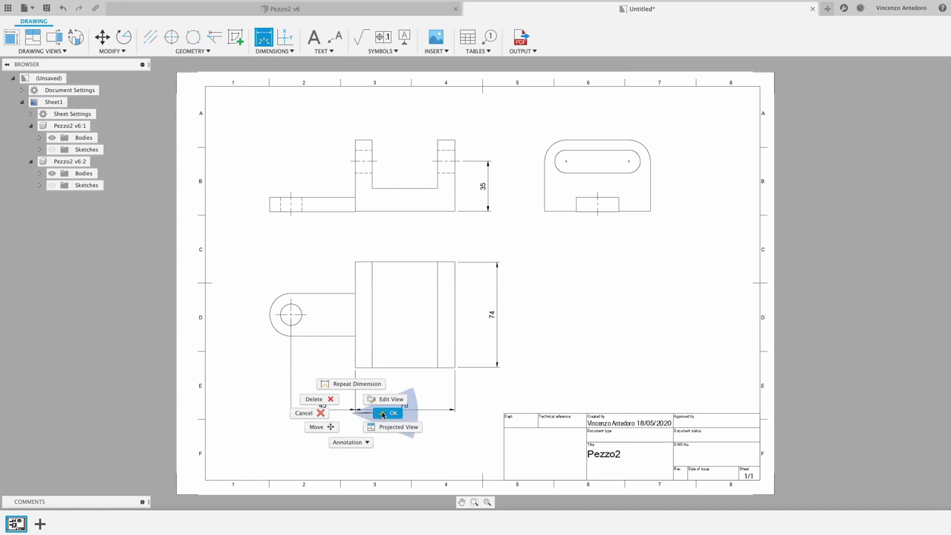
pyautogui.click(386, 413)
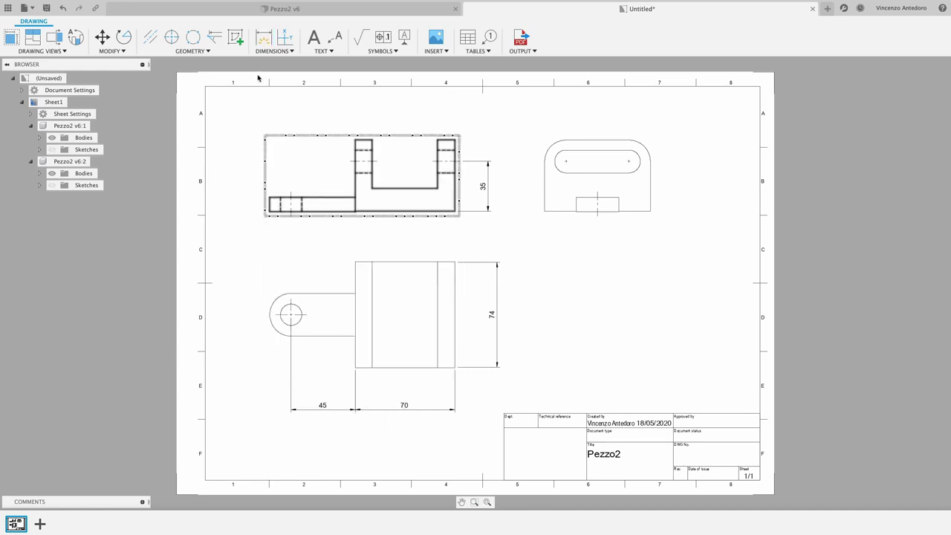
# Add the 10 tab thickness to the left of the upper view's tab.
pyautogui.click(262, 40)
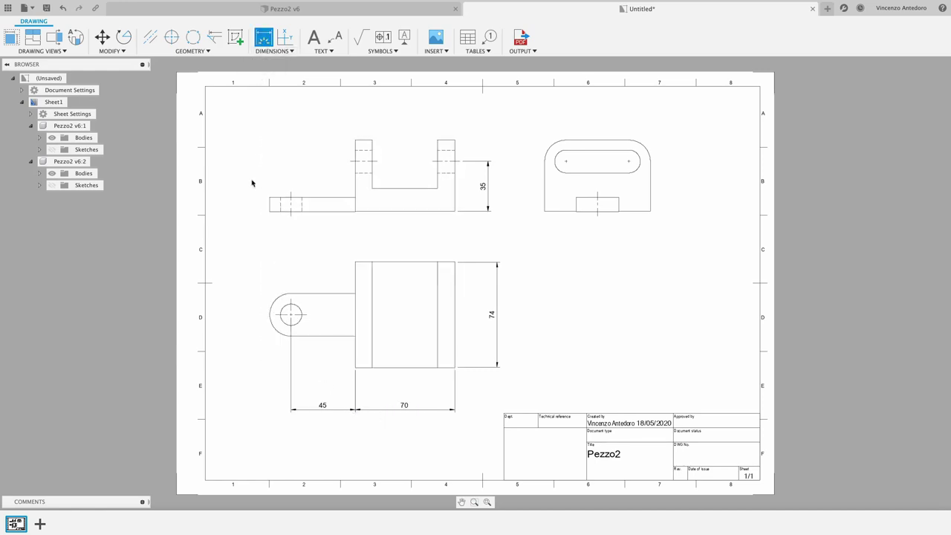
pyautogui.click(271, 209)
pyautogui.click(253, 205)
pyautogui.rightClick(256, 204)
# Confirm the 10 dimension, then label the lower view's round end with Ø15 hole and R15 arc.
pyautogui.click(292, 210)
pyautogui.press('Escape')
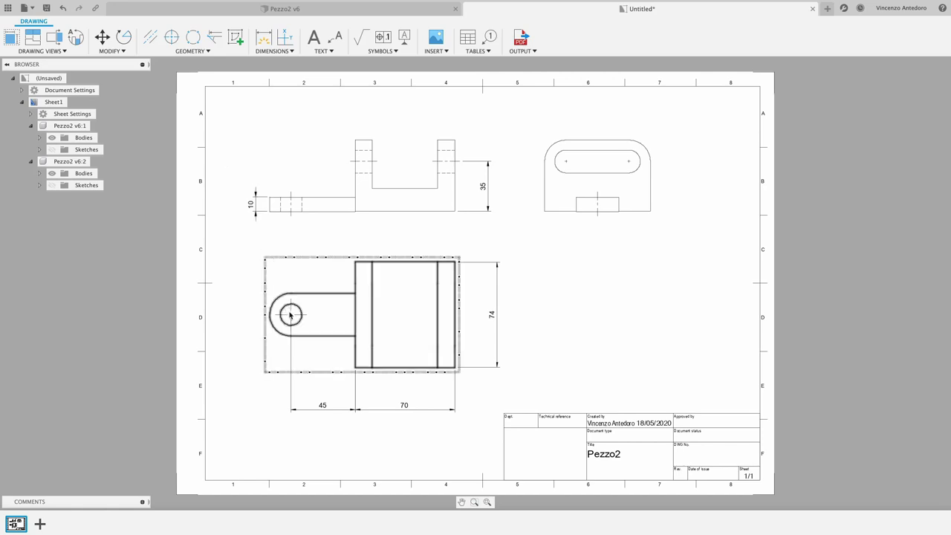
pyautogui.click(264, 38)
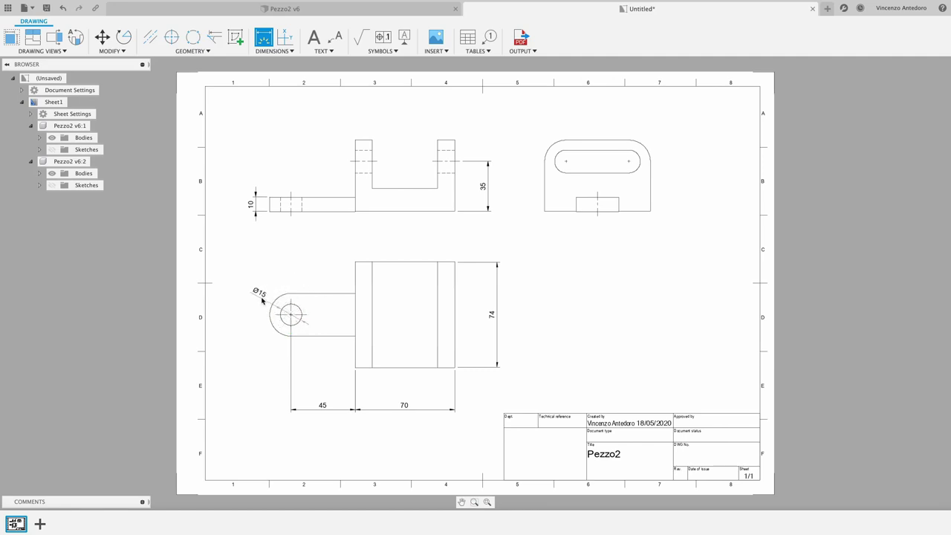
pyautogui.click(261, 299)
pyautogui.click(273, 325)
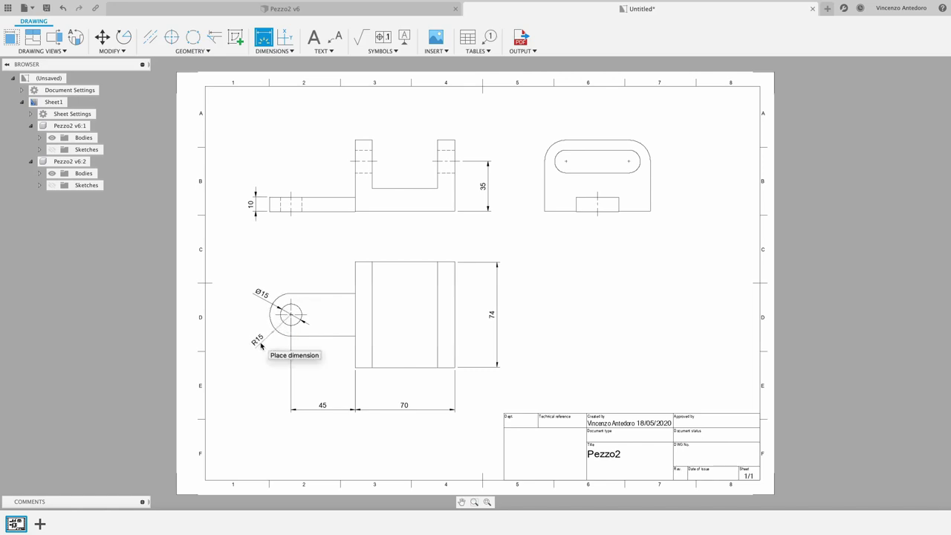
pyautogui.click(261, 345)
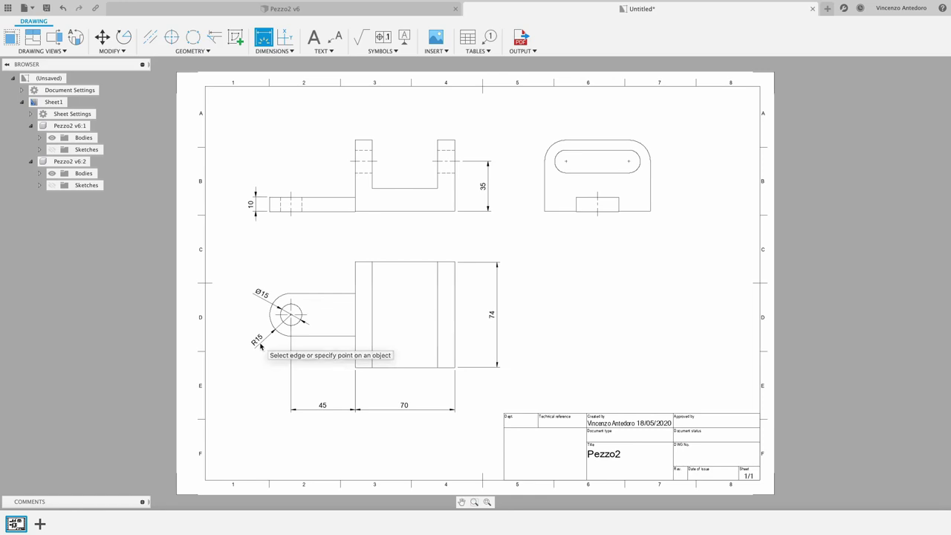
pyautogui.rightClick(261, 345)
pyautogui.click(299, 340)
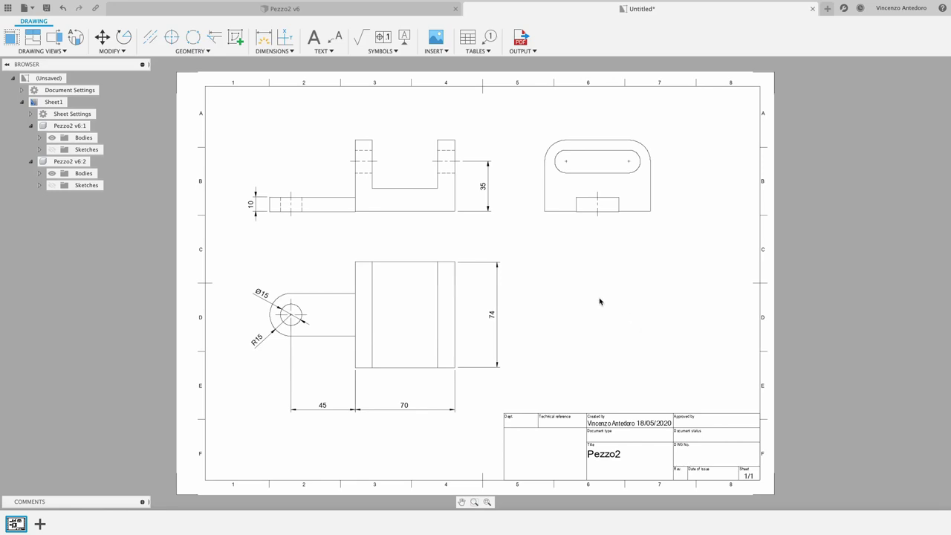
pyautogui.click(264, 38)
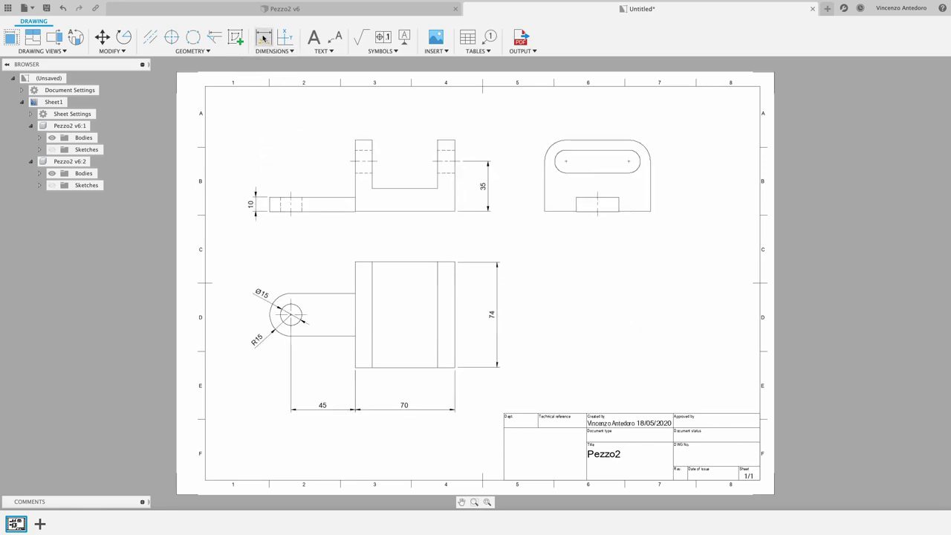
# Dimension the 44 distance between the slot centres above the right view.
pyautogui.click(566, 164)
pyautogui.click(629, 161)
pyautogui.click(595, 125)
pyautogui.rightClick(594, 119)
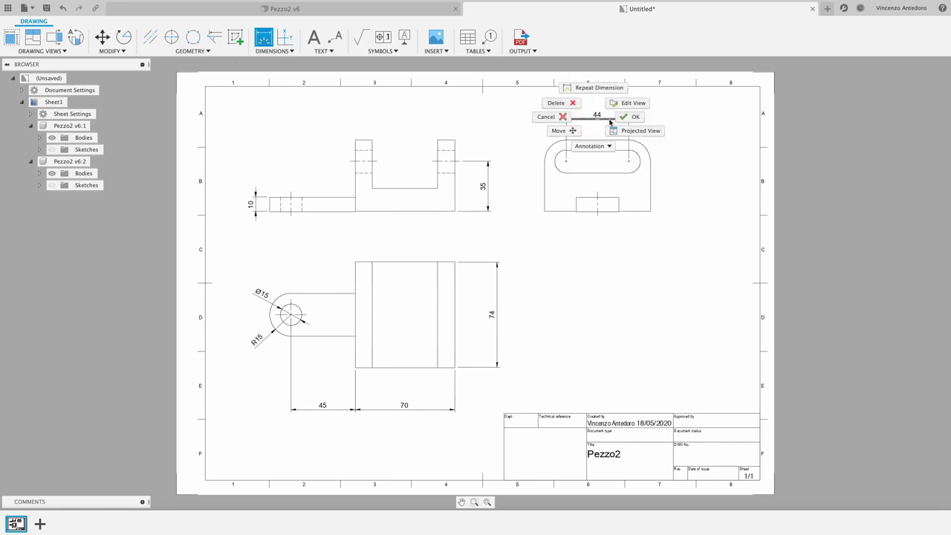
pyautogui.click(625, 116)
# Add an R8 radius to the slot's right end.
pyautogui.click(268, 38)
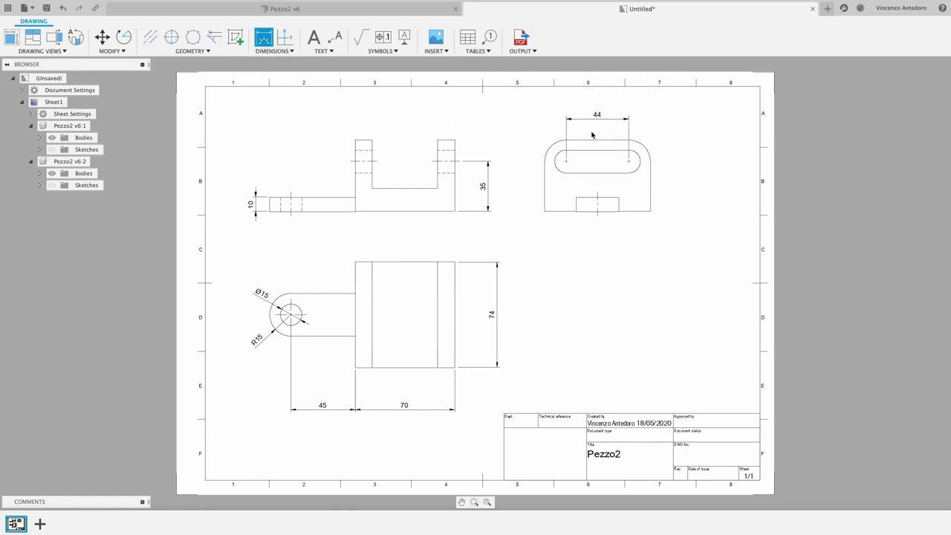
pyautogui.click(640, 163)
pyautogui.click(661, 133)
pyautogui.rightClick(658, 132)
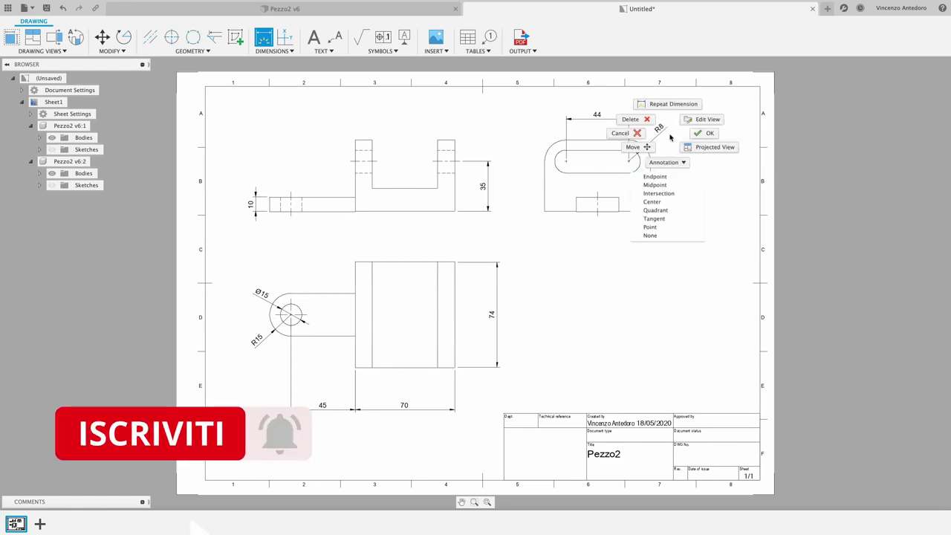
pyautogui.click(702, 135)
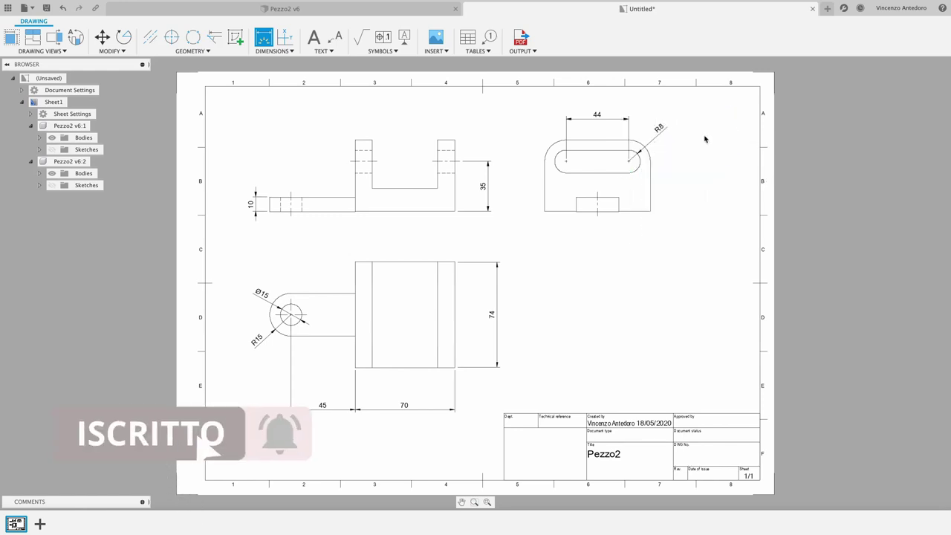
pyautogui.press('Escape')
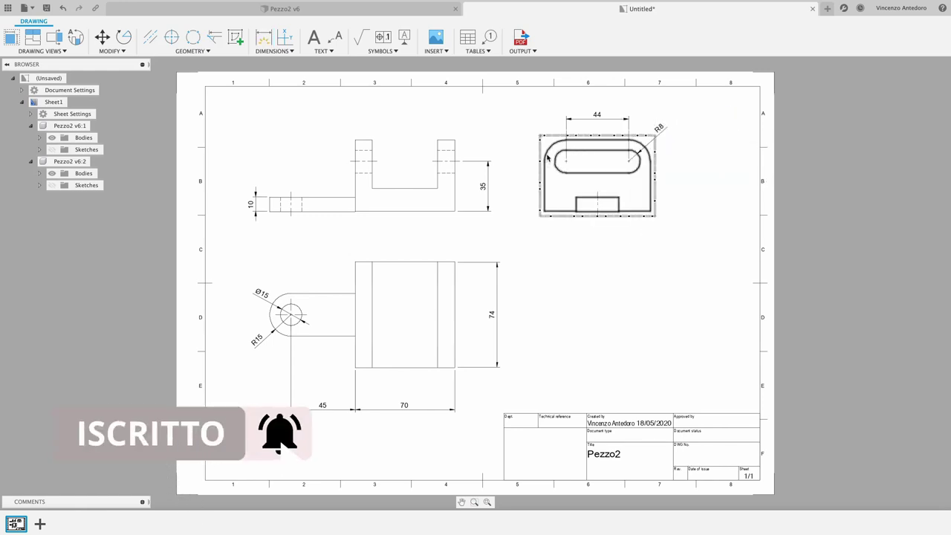
# Add an R15 radius to the right view's rounded upper-left corner.
pyautogui.click(261, 37)
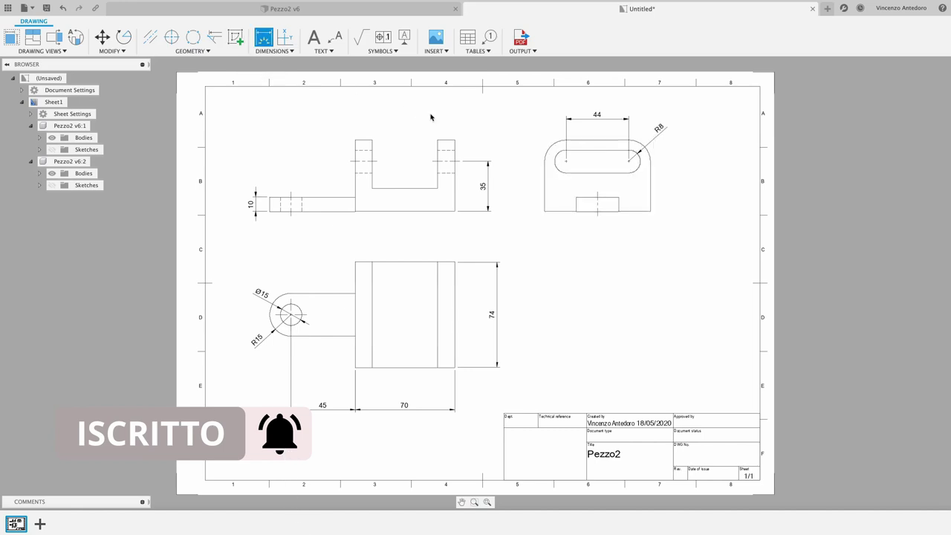
pyautogui.click(551, 146)
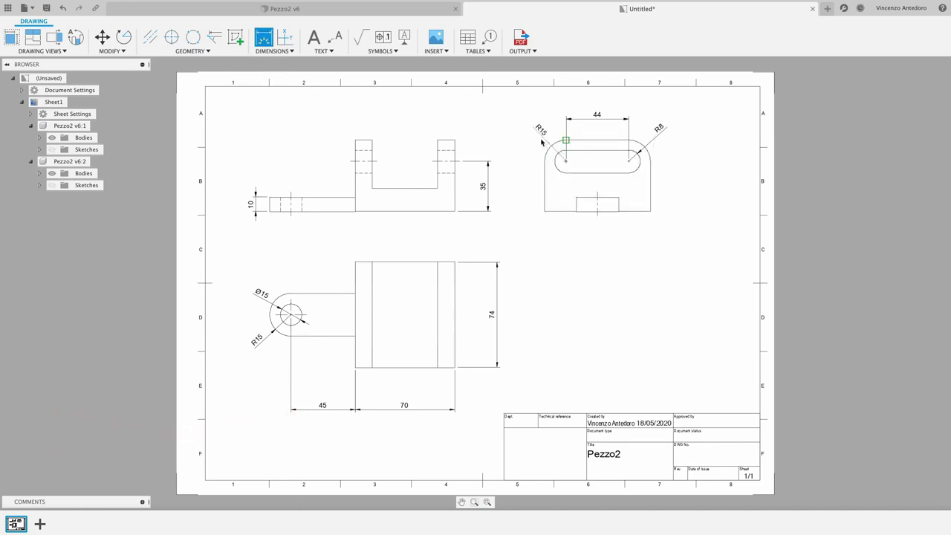
pyautogui.click(535, 137)
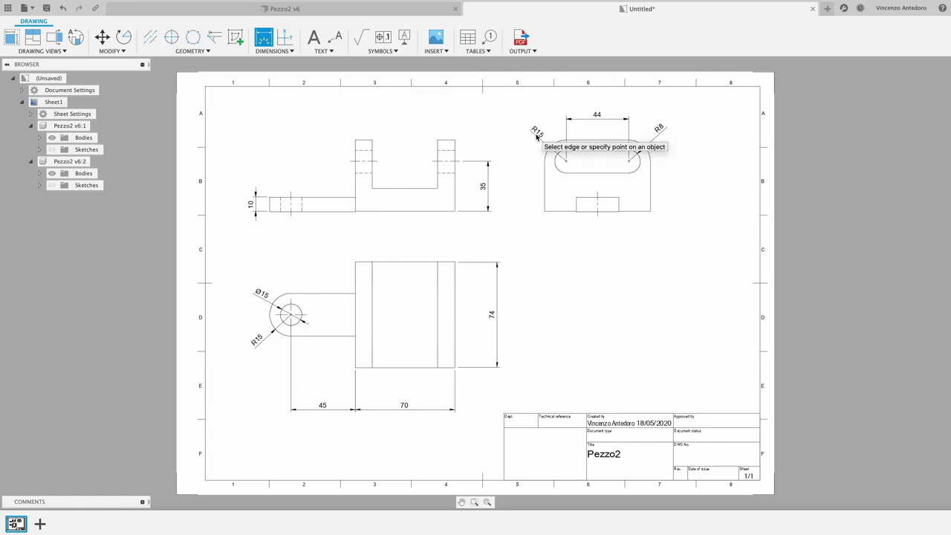
pyautogui.click(398, 191)
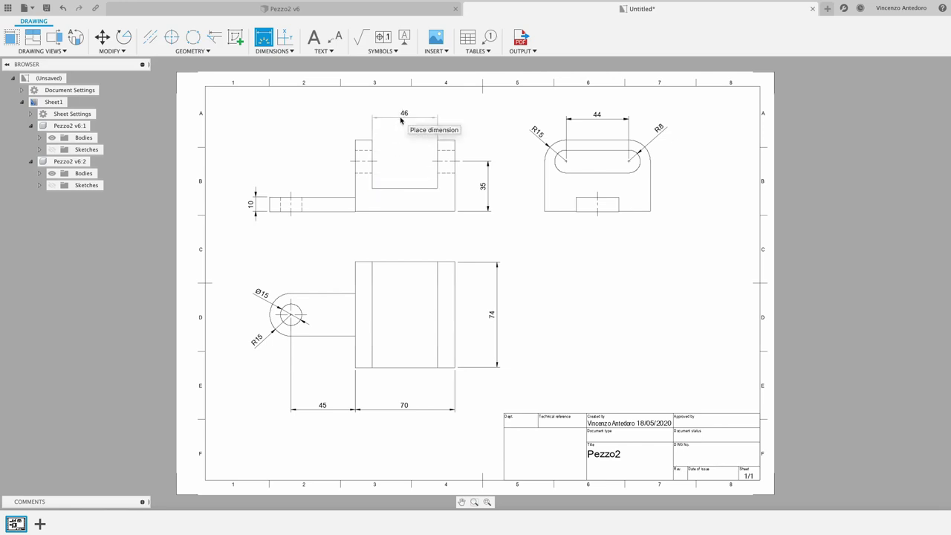
# Confirm the 46 width dimension and pan to show the upper views and sheet border.
pyautogui.rightClick(401, 121)
pyautogui.click(437, 123)
pyautogui.press('Escape')
pyautogui.scroll(3, 384, 158)
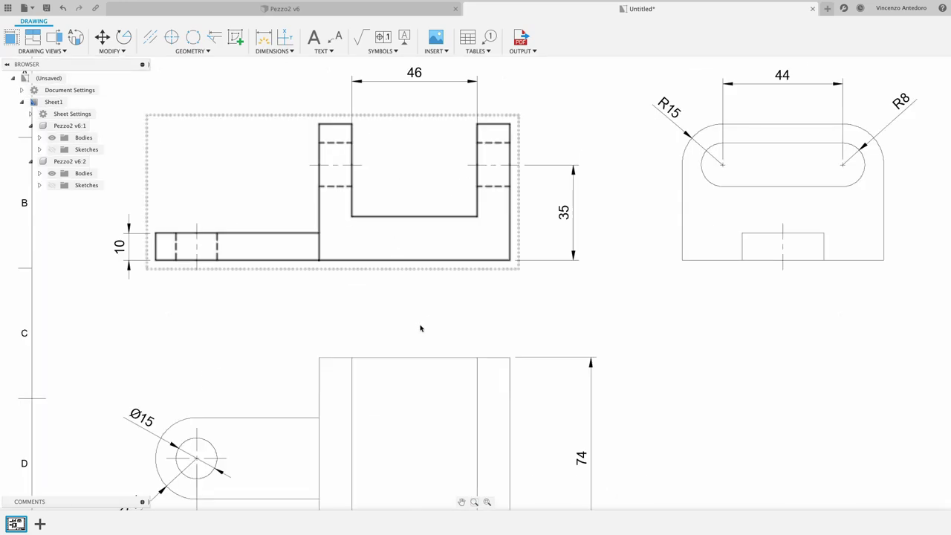
pyautogui.click(462, 501)
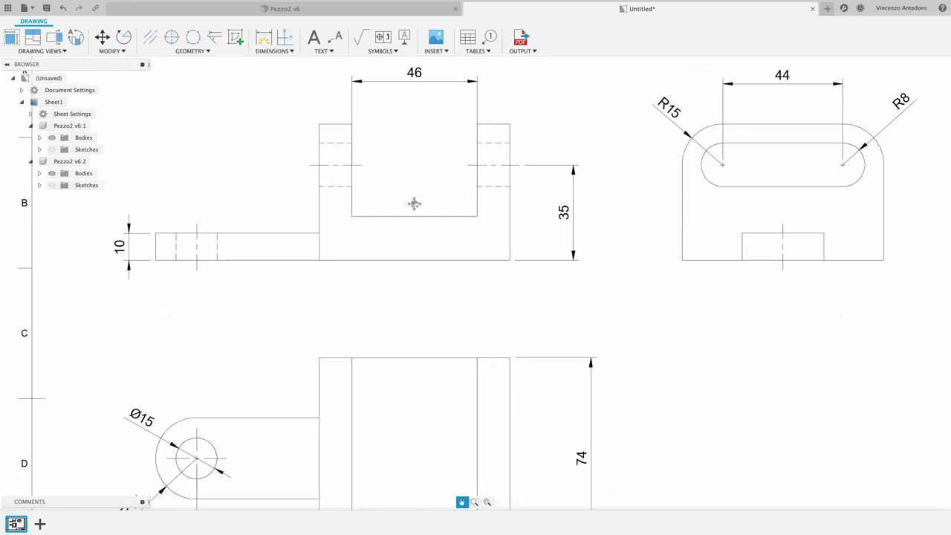
pyautogui.moveTo(414, 204); pyautogui.dragTo(441, 363)
# Add 12 width dimensions above the left and right tabs of the upper view.
pyautogui.click(269, 39)
pyautogui.click(363, 283)
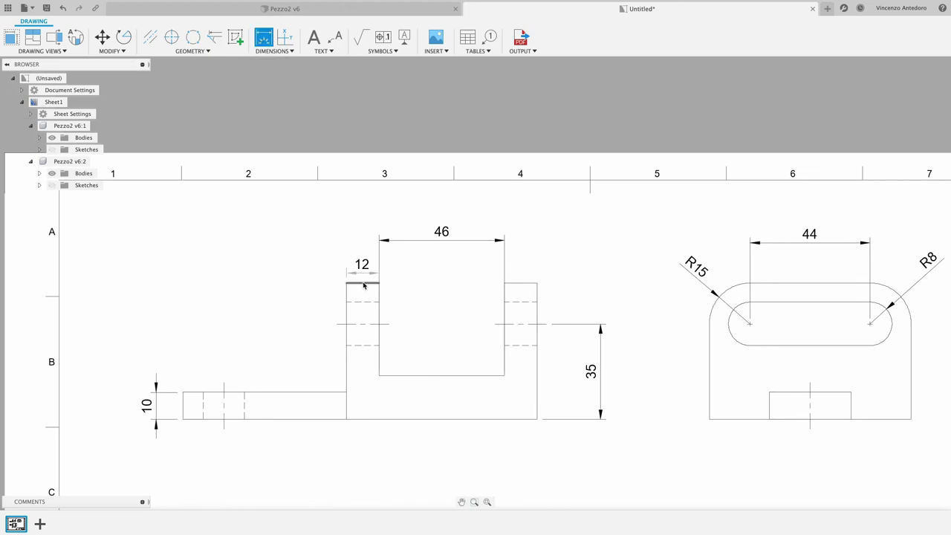
pyautogui.click(369, 255)
pyautogui.rightClick(369, 255)
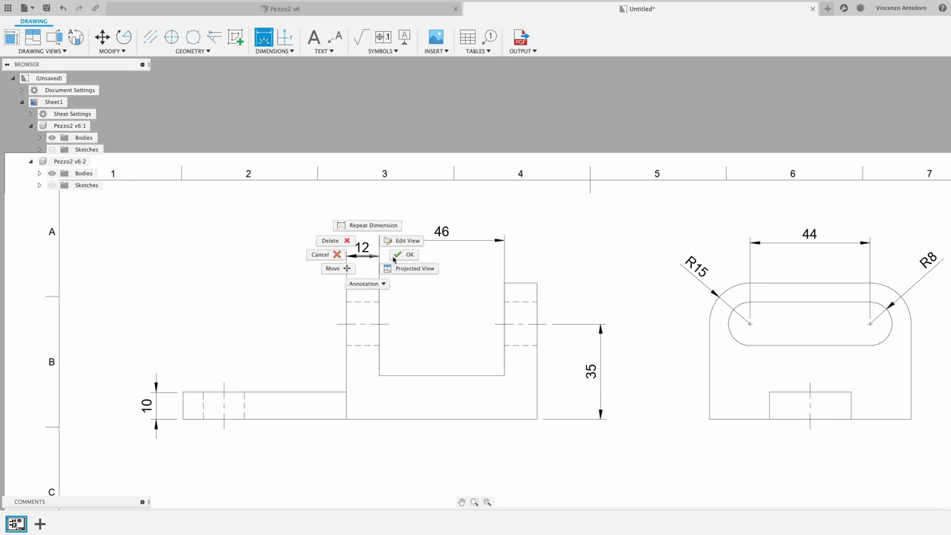
pyautogui.click(404, 257)
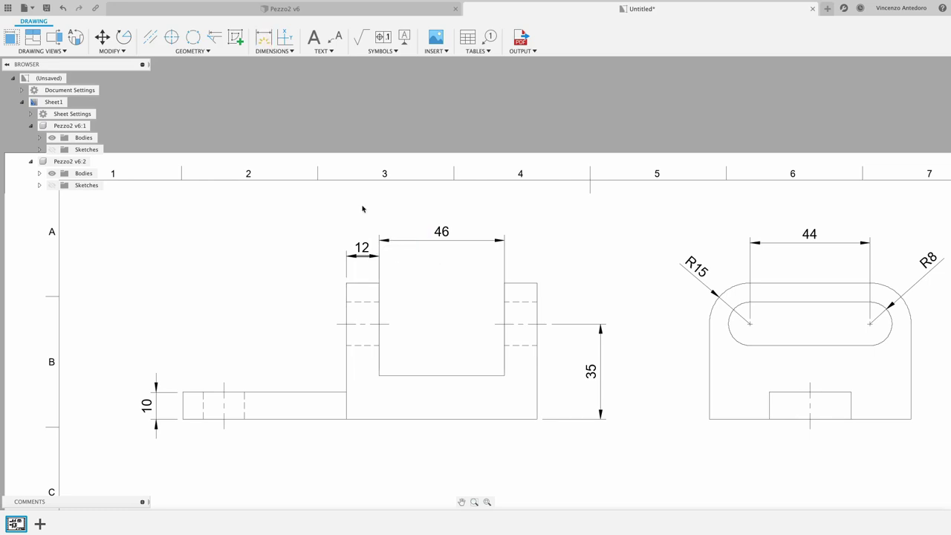
pyautogui.click(263, 37)
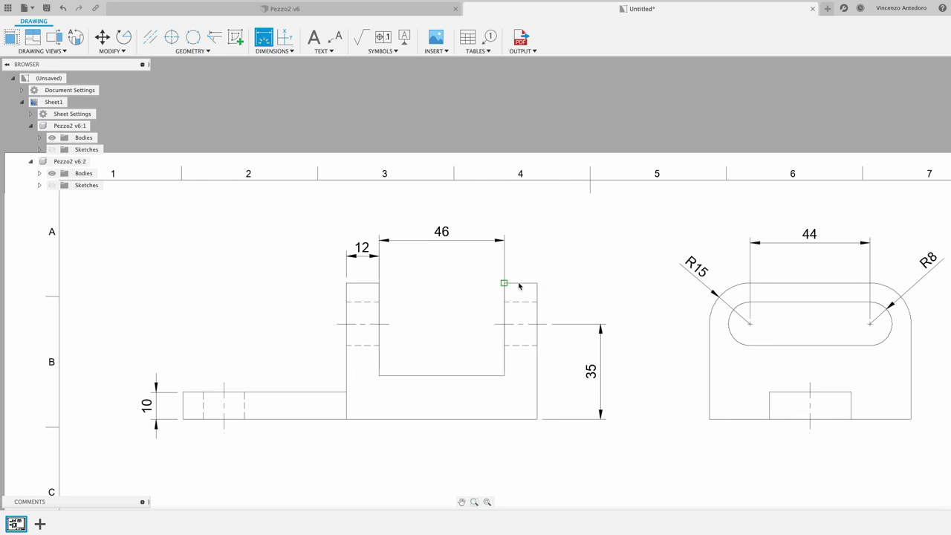
pyautogui.click(505, 283)
pyautogui.click(535, 284)
pyautogui.click(518, 254)
pyautogui.rightClick(519, 256)
pyautogui.click(550, 257)
# Line the 46 dimension up with the 12s and lower the 44 slot dimension toward the part.
pyautogui.click(441, 241)
pyautogui.moveTo(441, 233); pyautogui.dragTo(440, 262)
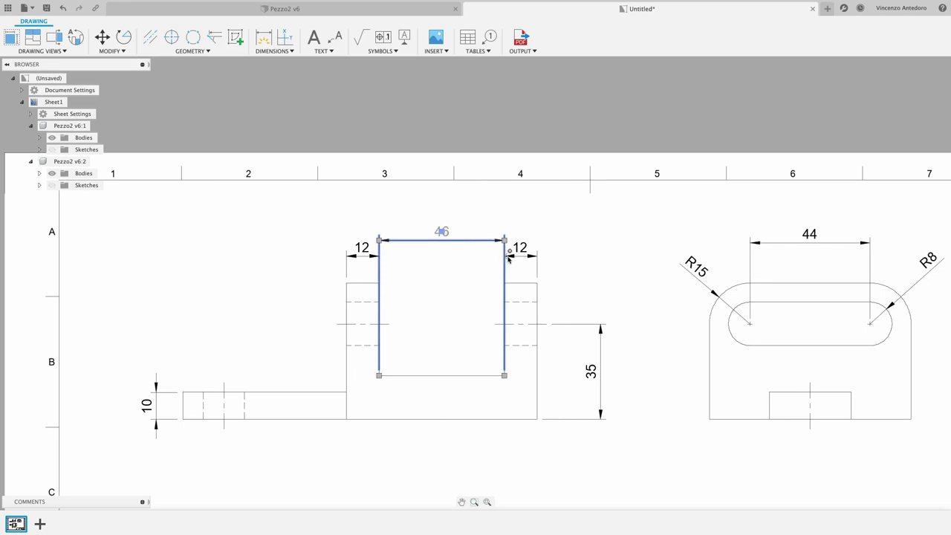
pyautogui.moveTo(441, 262); pyautogui.dragTo(439, 261)
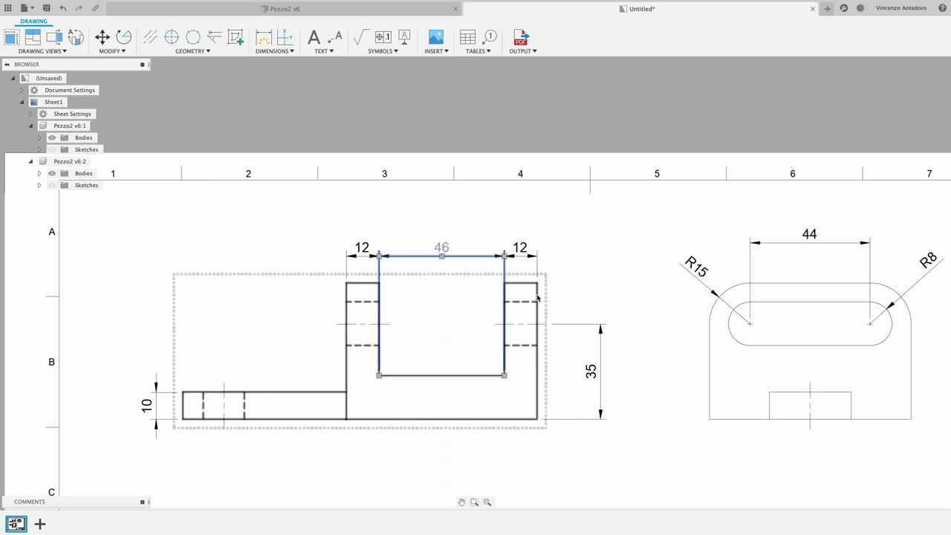
pyautogui.click(600, 280)
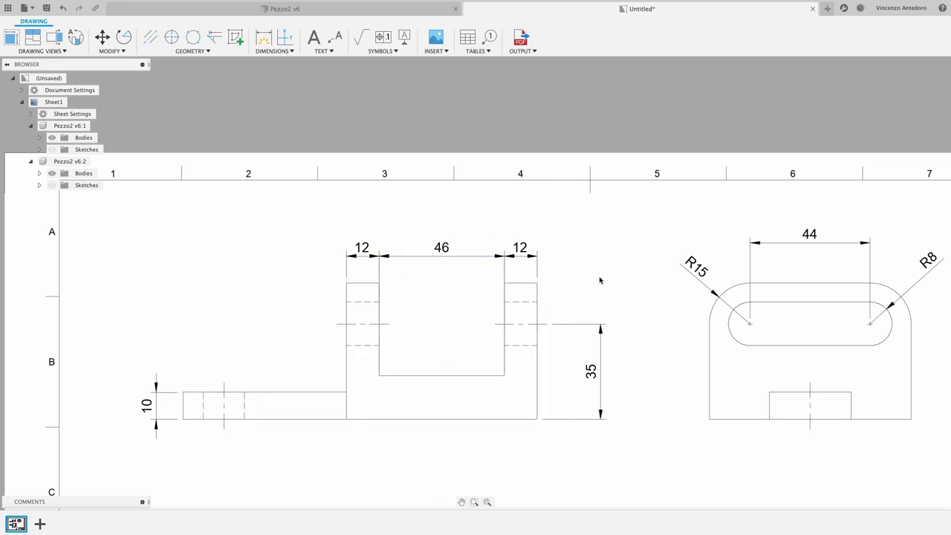
pyautogui.moveTo(827, 248); pyautogui.dragTo(813, 245)
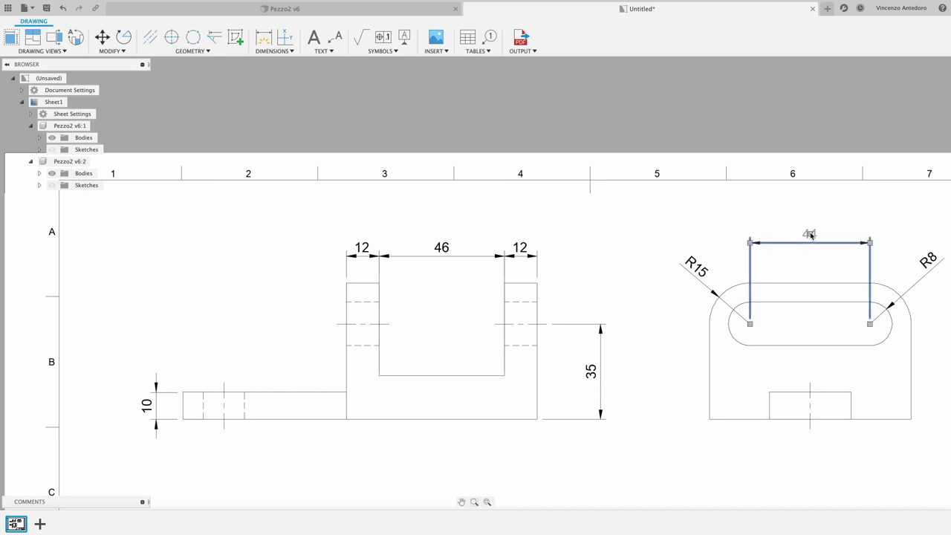
pyautogui.click(809, 250)
pyautogui.click(808, 259)
pyautogui.click(808, 262)
# Fit the sheet and add a 16 dimension from the slot bottom to the base.
pyautogui.press('F6')
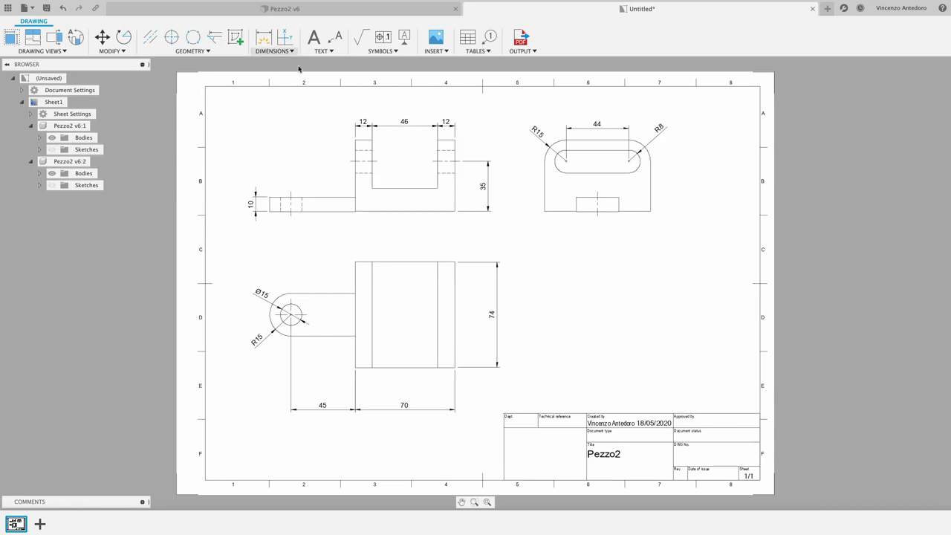
pyautogui.press('d')
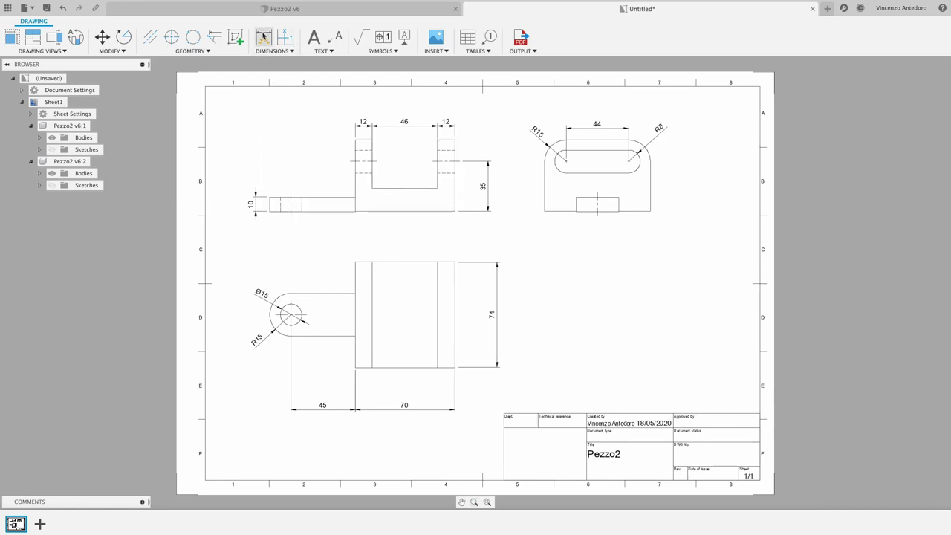
pyautogui.click(414, 191)
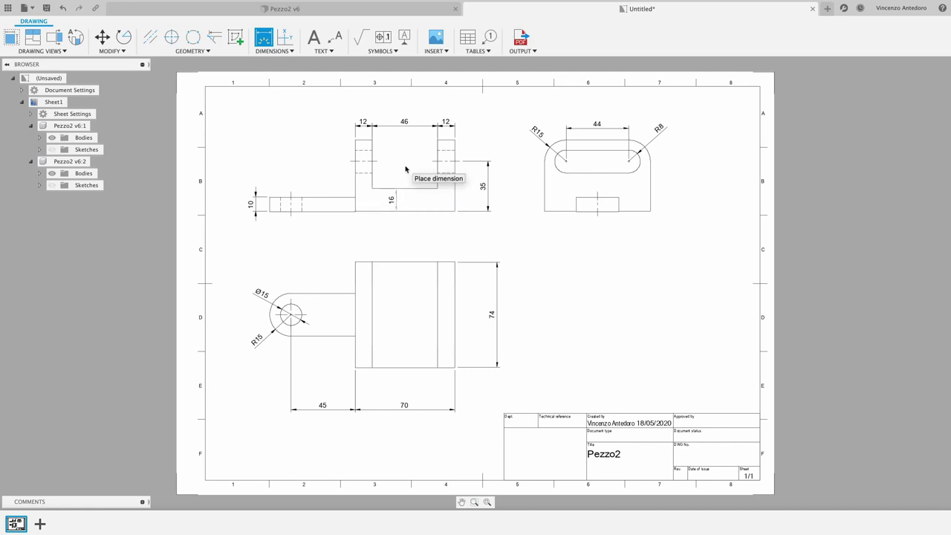
pyautogui.rightClick(471, 202)
pyautogui.click(510, 200)
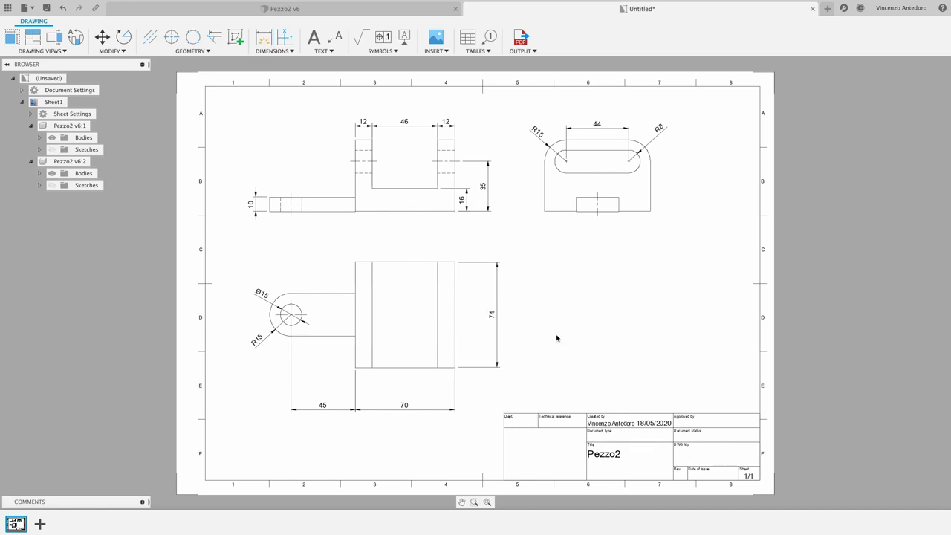
# Move the 74 dimension closer to the lower view.
pyautogui.click(497, 319)
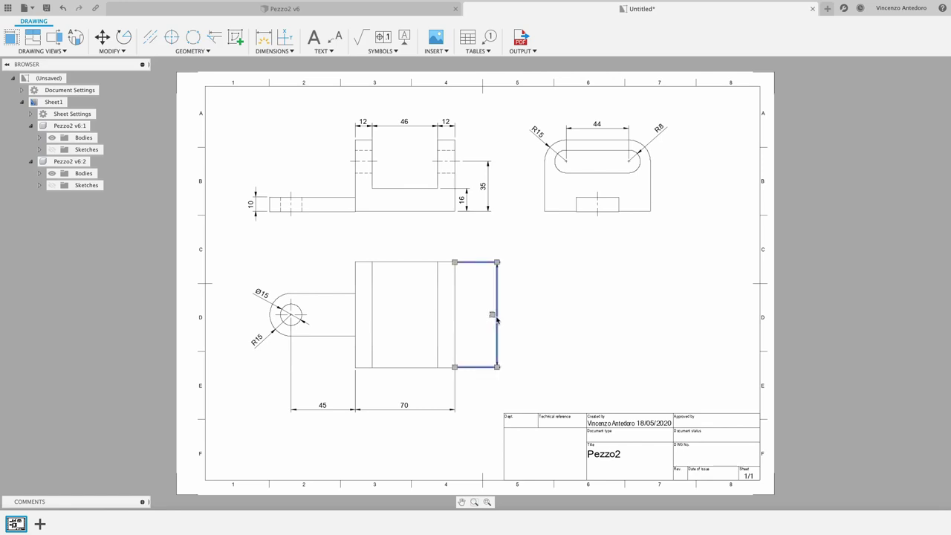
pyautogui.click(492, 316)
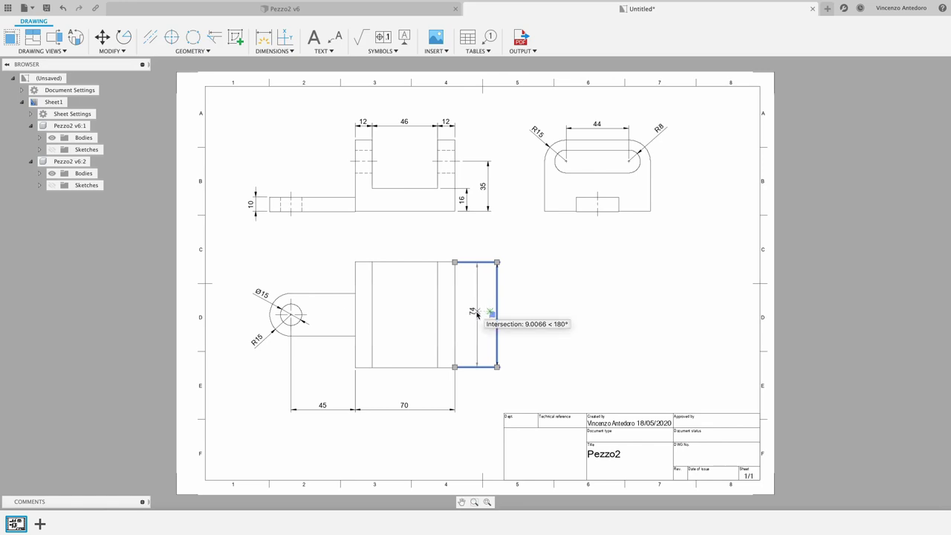
pyautogui.click(476, 315)
pyautogui.click(531, 332)
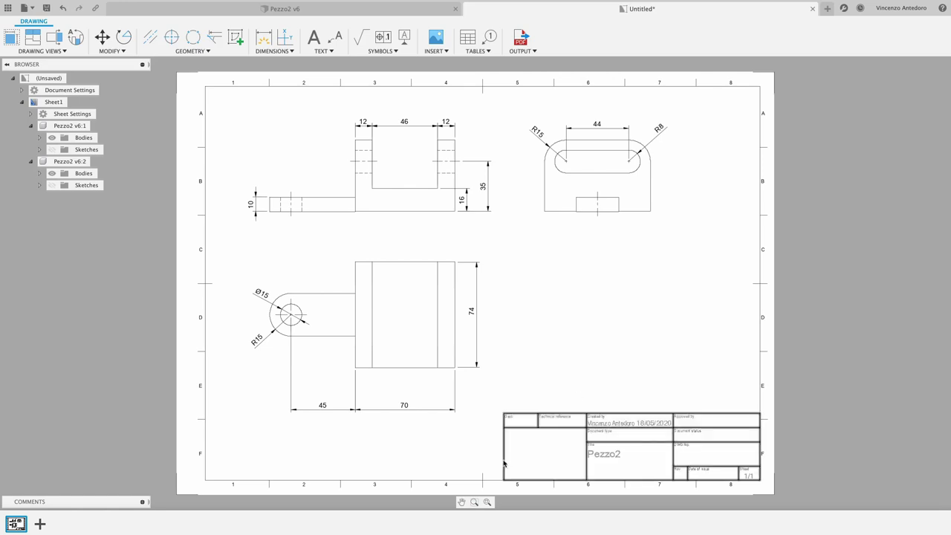
# Zoom onto the title block and replace the Pezzo2 title with 'Supporto'.
pyautogui.click(474, 502)
pyautogui.click(492, 390)
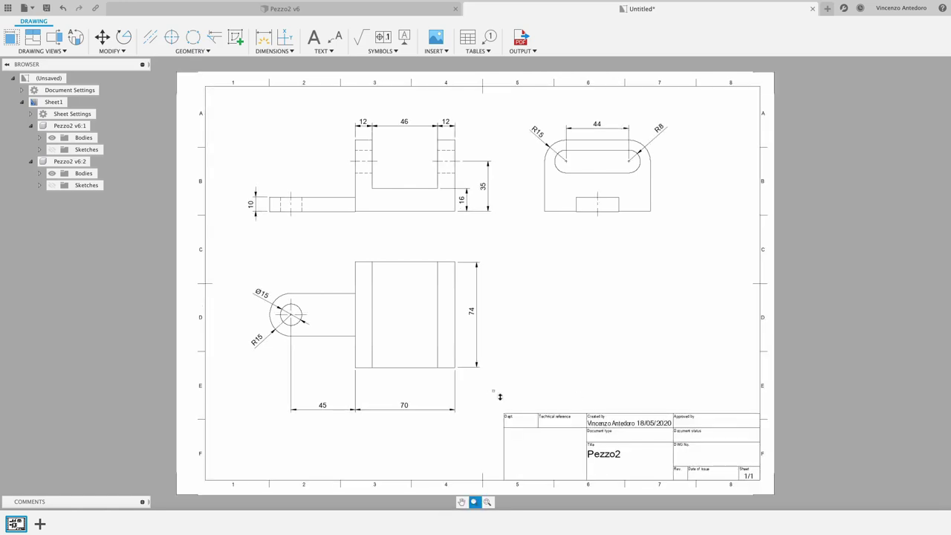
pyautogui.click(781, 494)
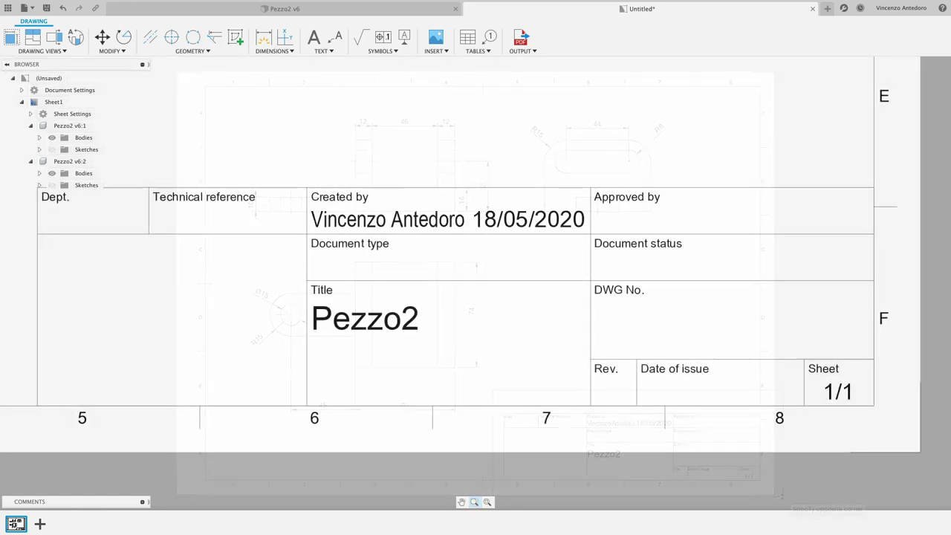
pyautogui.doubleClick(418, 303)
pyautogui.click(418, 303)
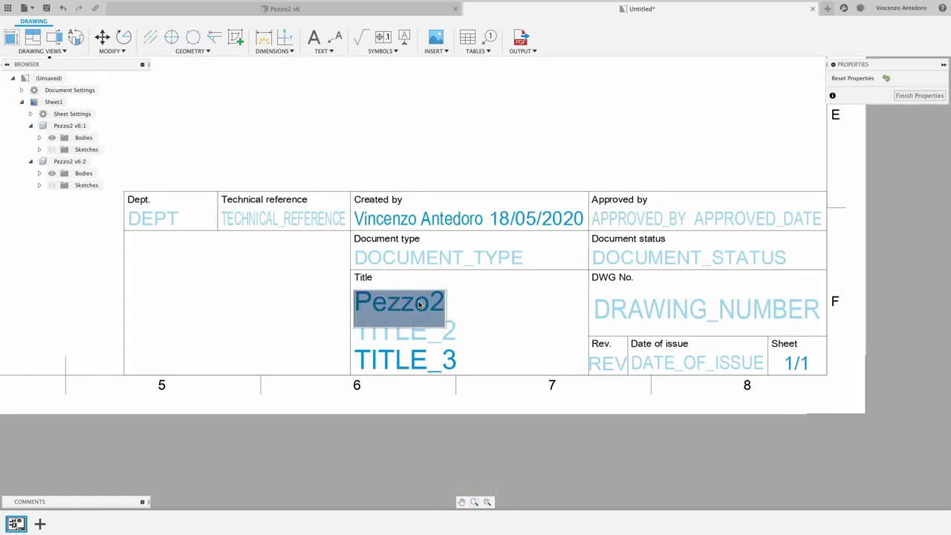
pyautogui.press('BackSpace')
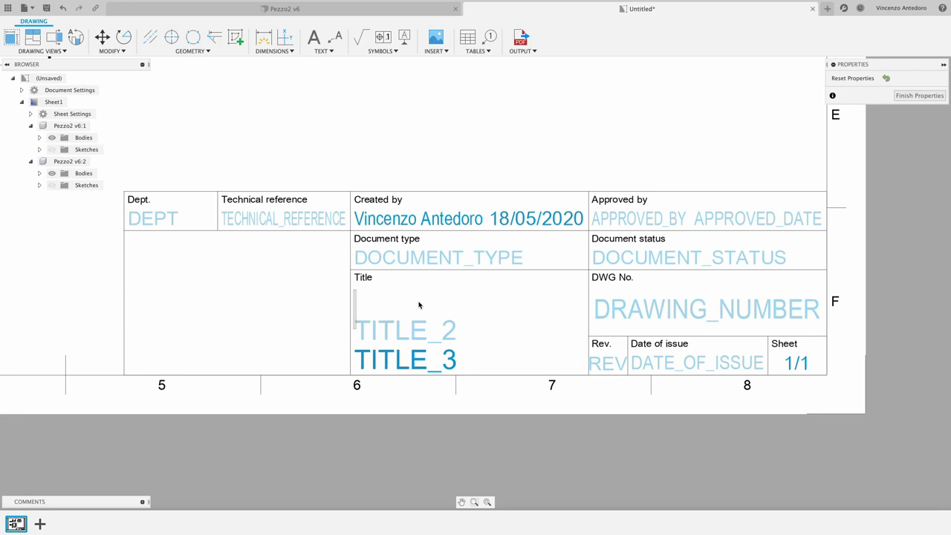
pyautogui.write('Su')
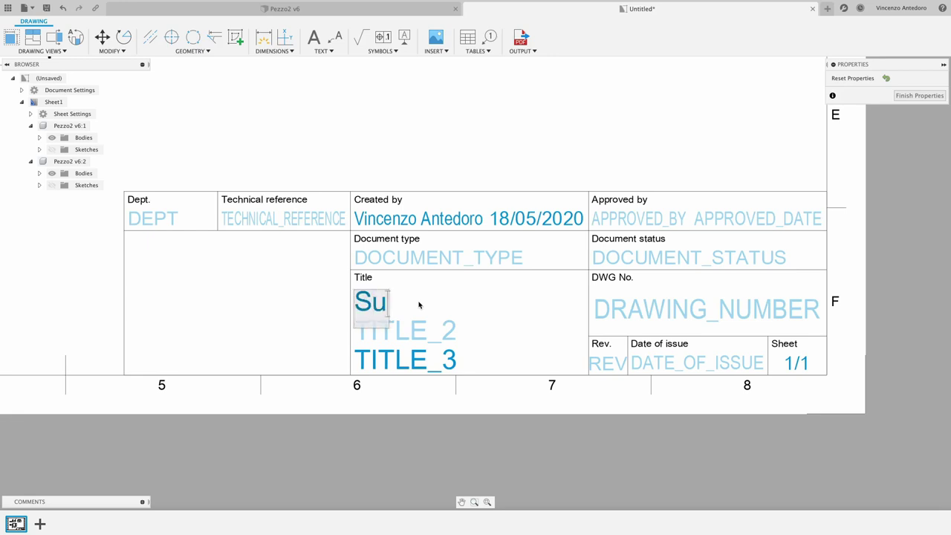
pyautogui.write('pporto')
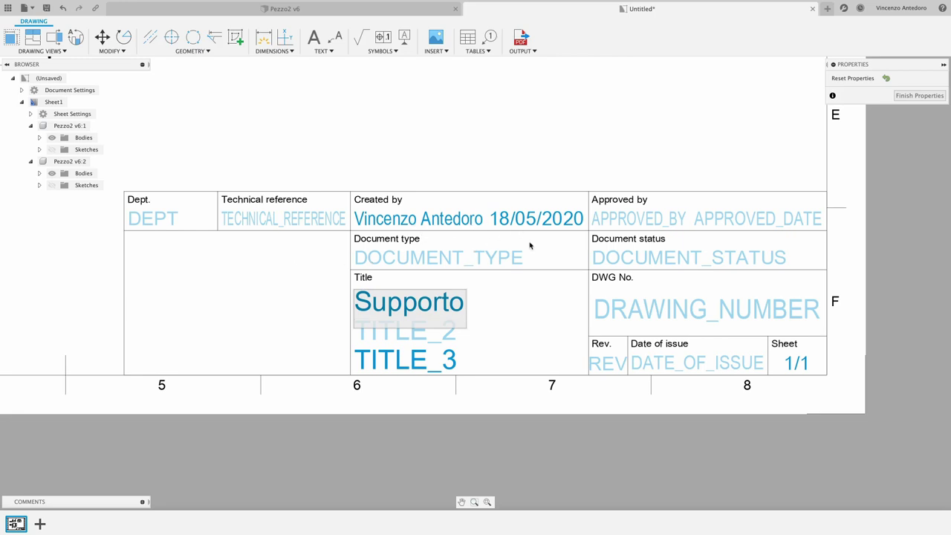
pyautogui.click(689, 318)
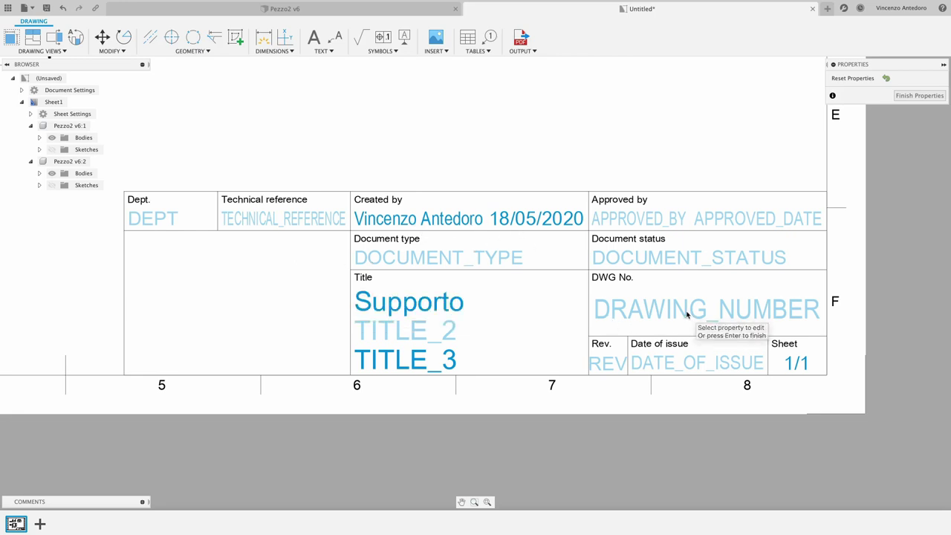
# Set the drawing number to 1 and status to 'Bozza', then finish and fit the sheet.
pyautogui.click(688, 317)
pyautogui.write('1')
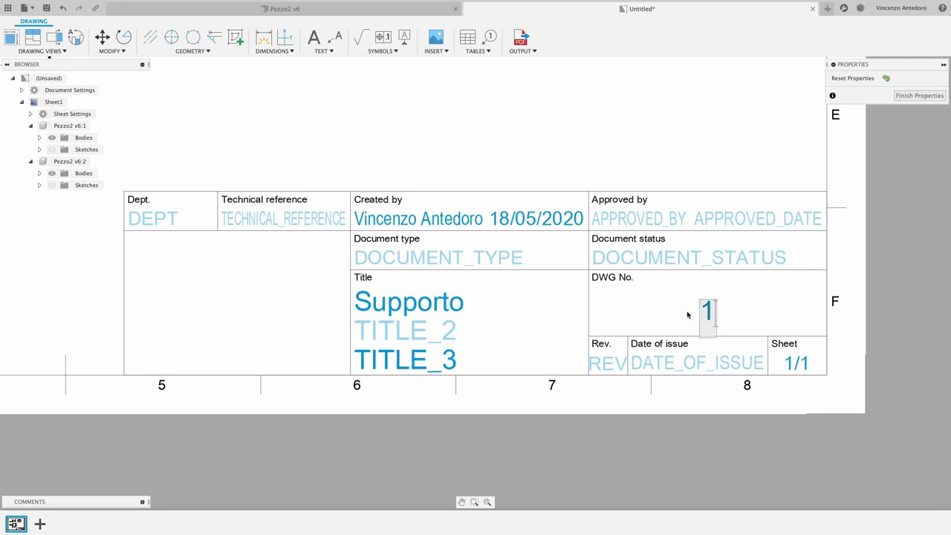
pyautogui.click(687, 315)
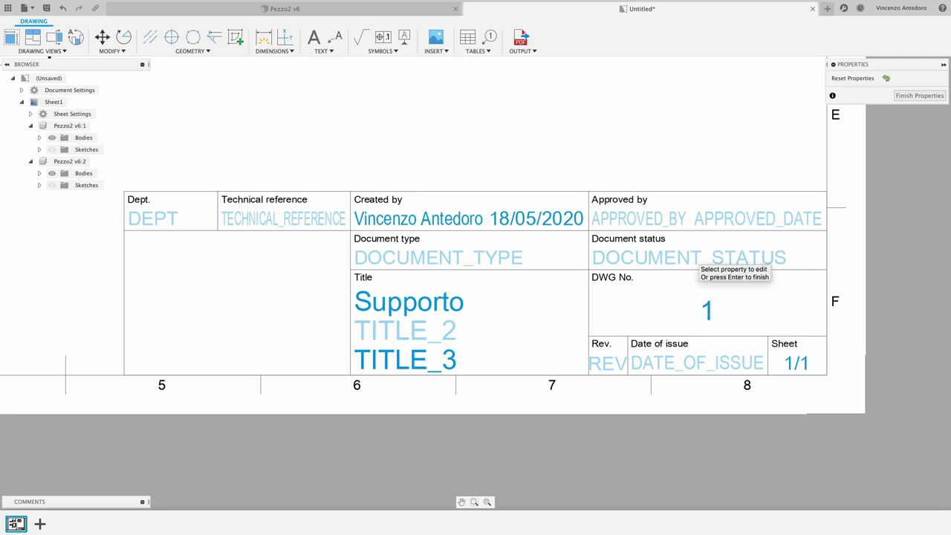
pyautogui.click(730, 256)
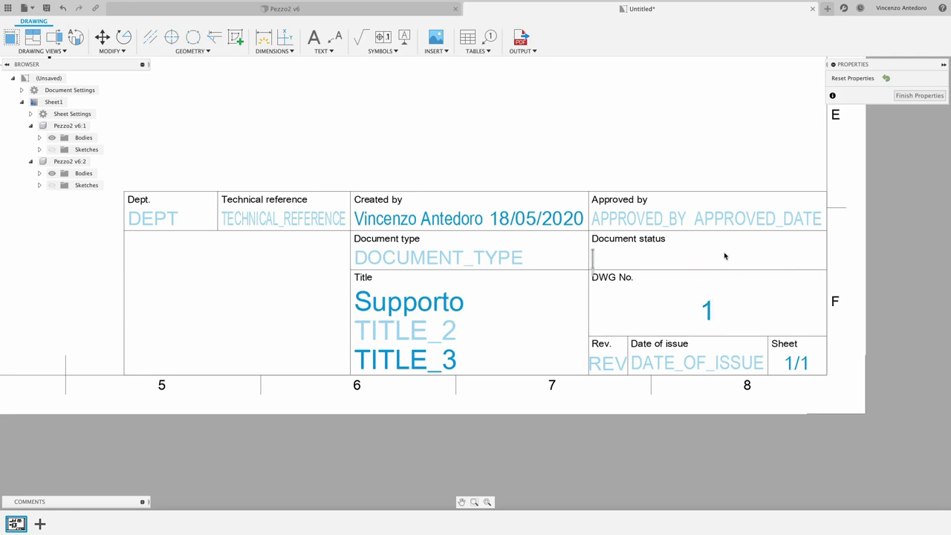
pyautogui.write('Bo')
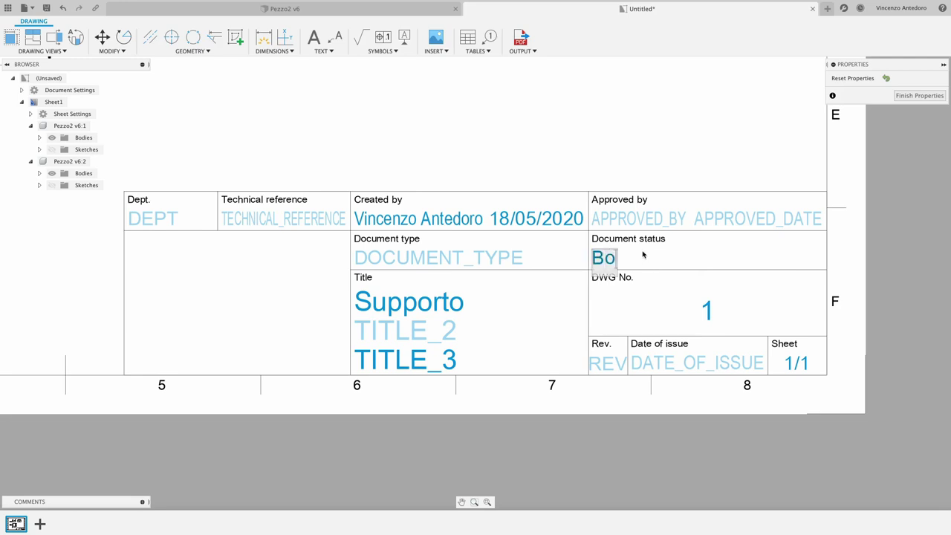
pyautogui.write('zza')
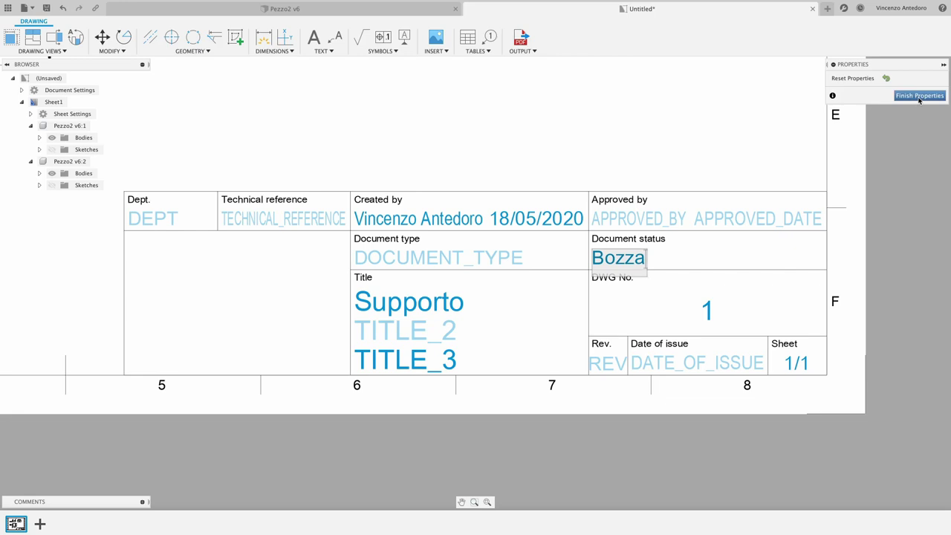
pyautogui.click(920, 100)
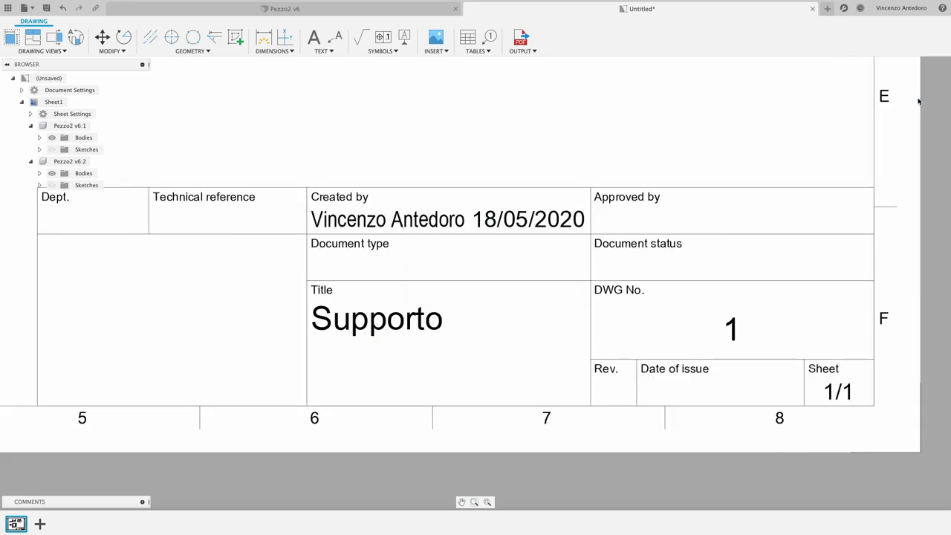
pyautogui.click(488, 503)
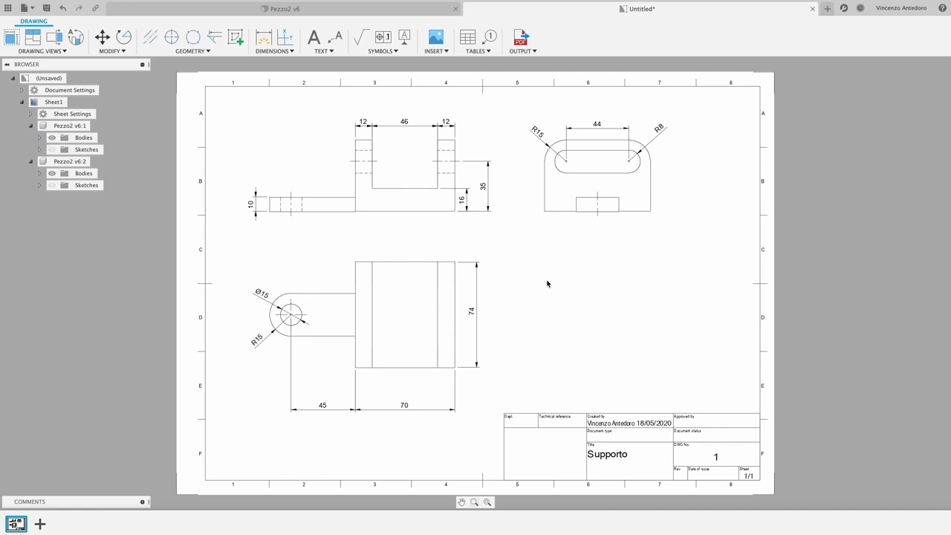
# Set up PDF export for the current sheet only, opening the PDF afterwards.
pyautogui.click(529, 52)
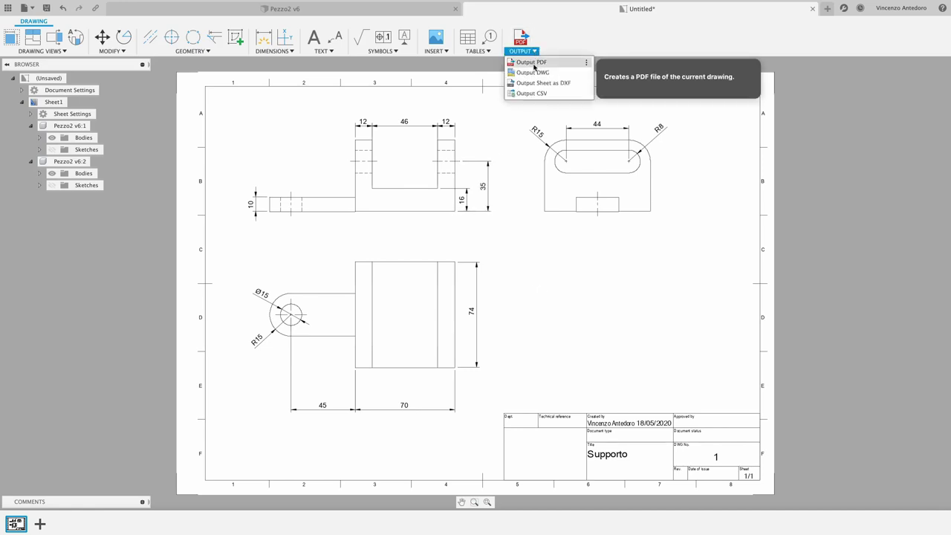
pyautogui.click(532, 63)
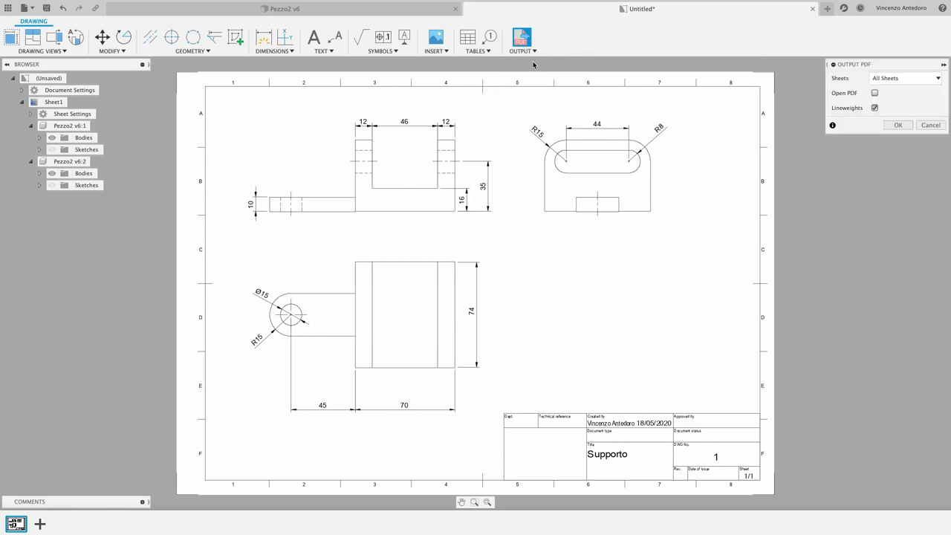
pyautogui.moveTo(900, 67); pyautogui.dragTo(692, 95)
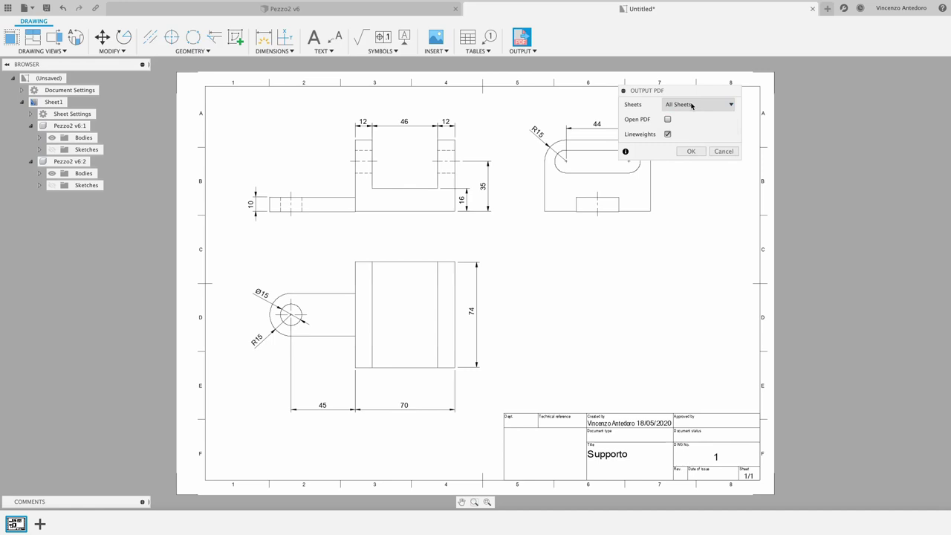
pyautogui.click(690, 106)
pyautogui.click(688, 119)
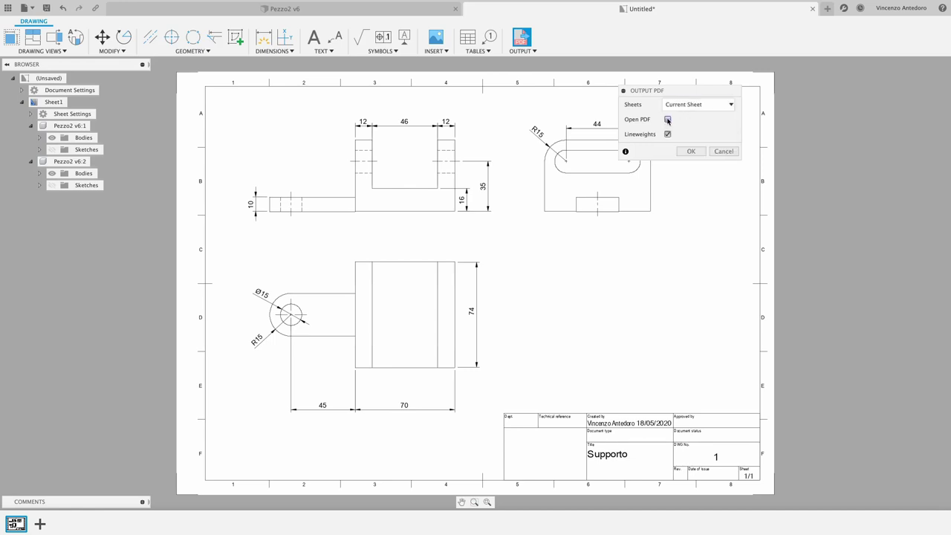
pyautogui.click(668, 120)
pyautogui.click(692, 152)
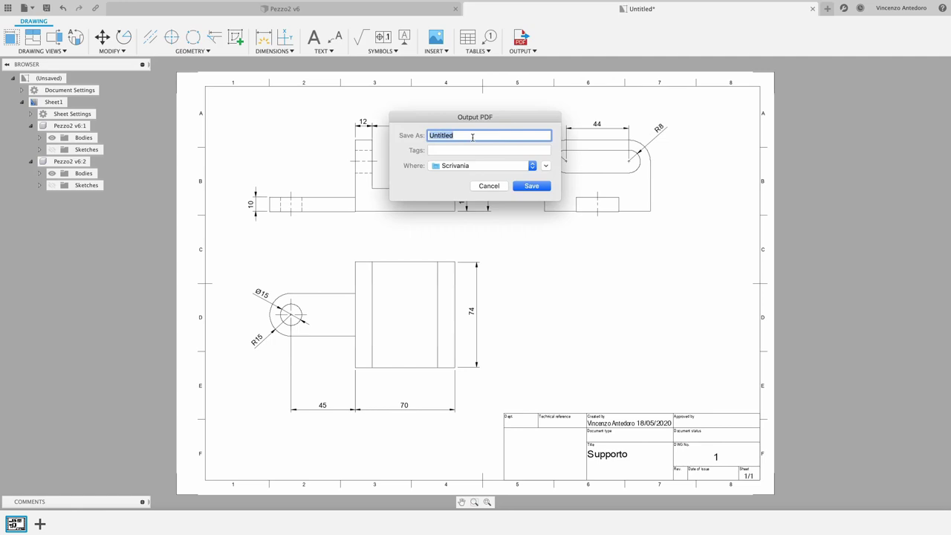
# Save the PDF as 'Tavola Supporto', replacing the existing file.
pyautogui.write('Tav')
pyautogui.write('ola Supporto')
pyautogui.click(544, 185)
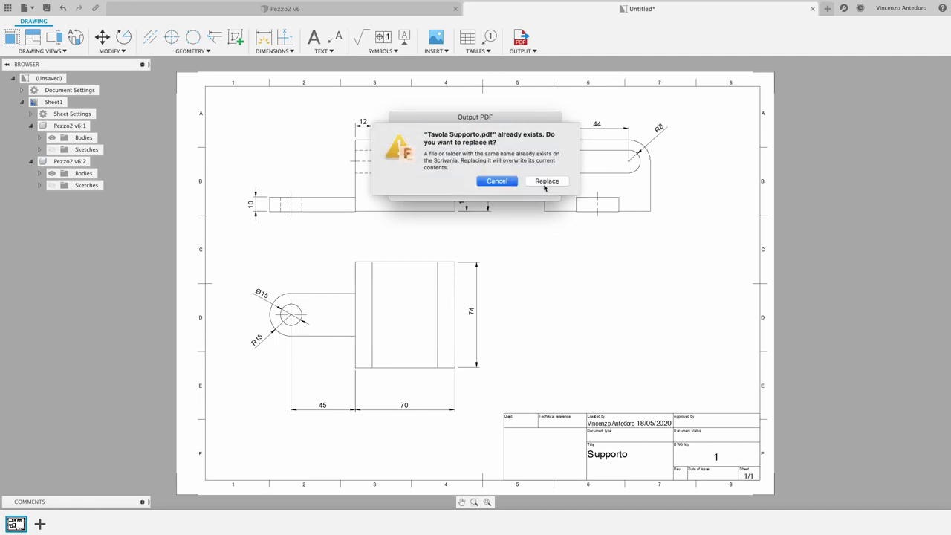
pyautogui.click(544, 182)
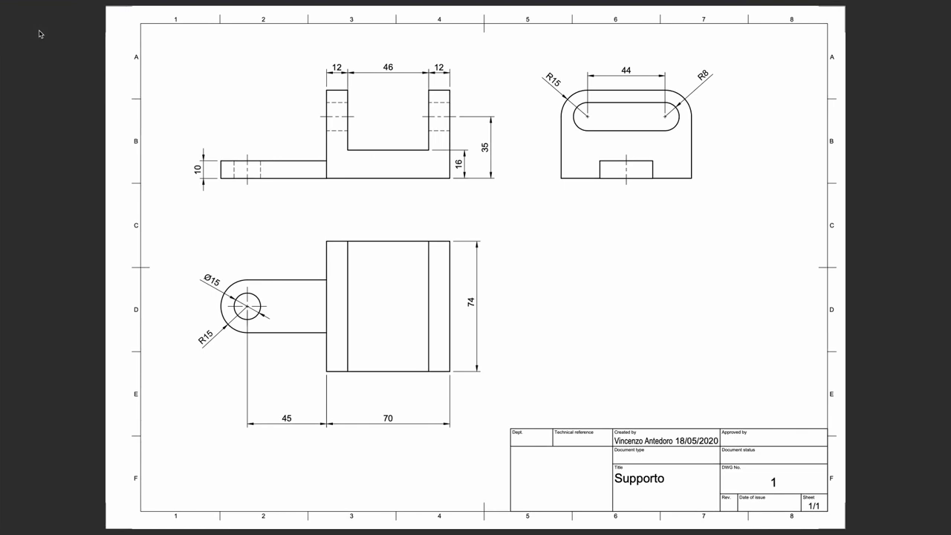